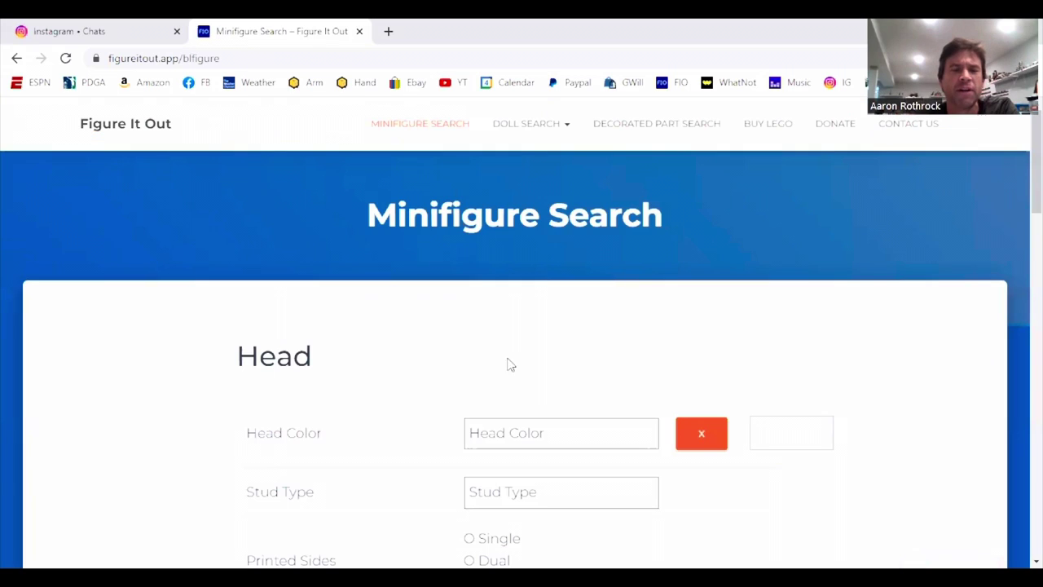
Set the torso color to Dark Red in the Torso section of the minifigure search form
scroll(504, 371, "down", 8)
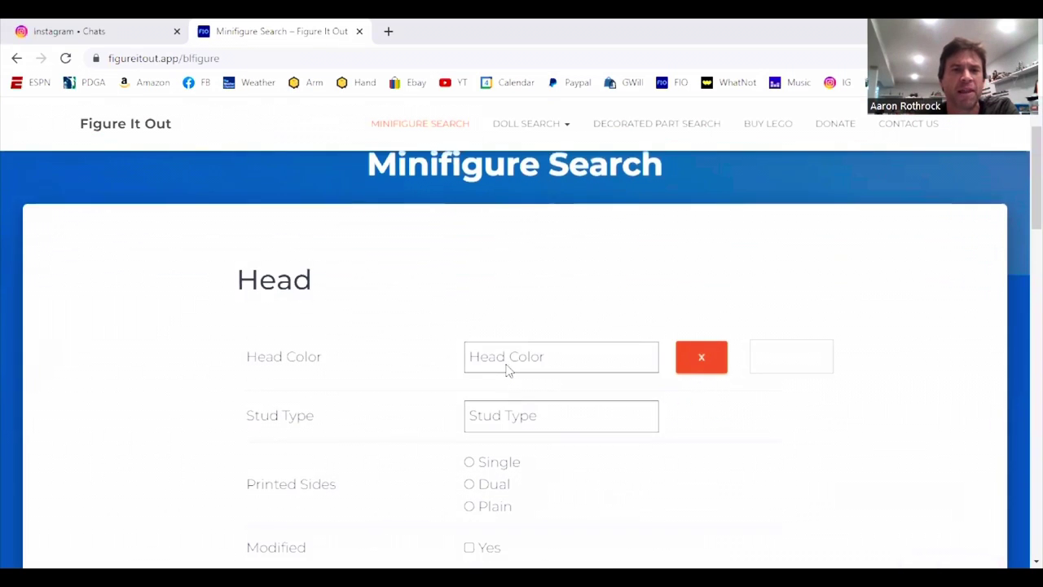
scroll(505, 385, "down", 7)
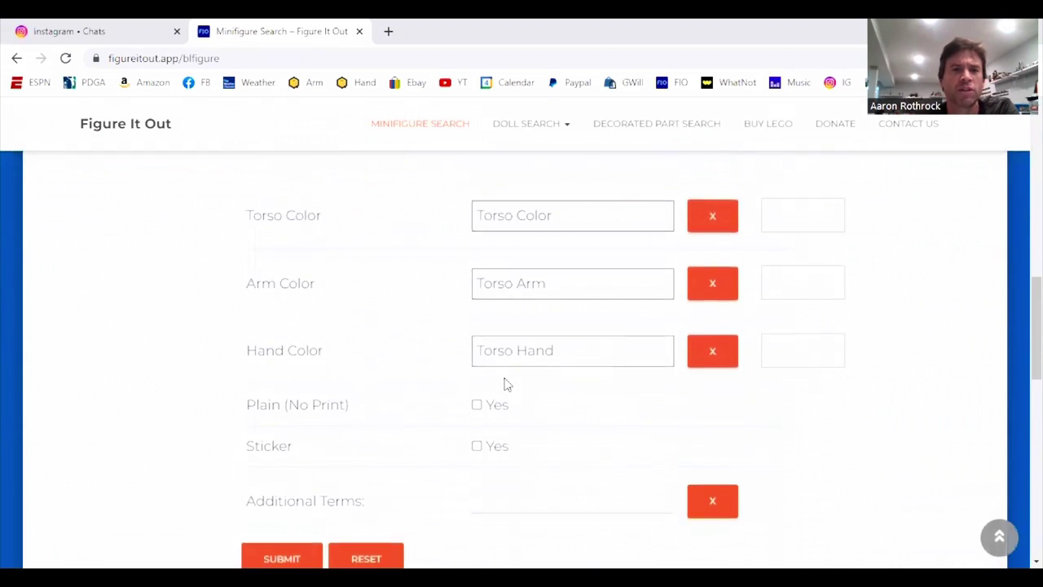
scroll(507, 387, "up", 6)
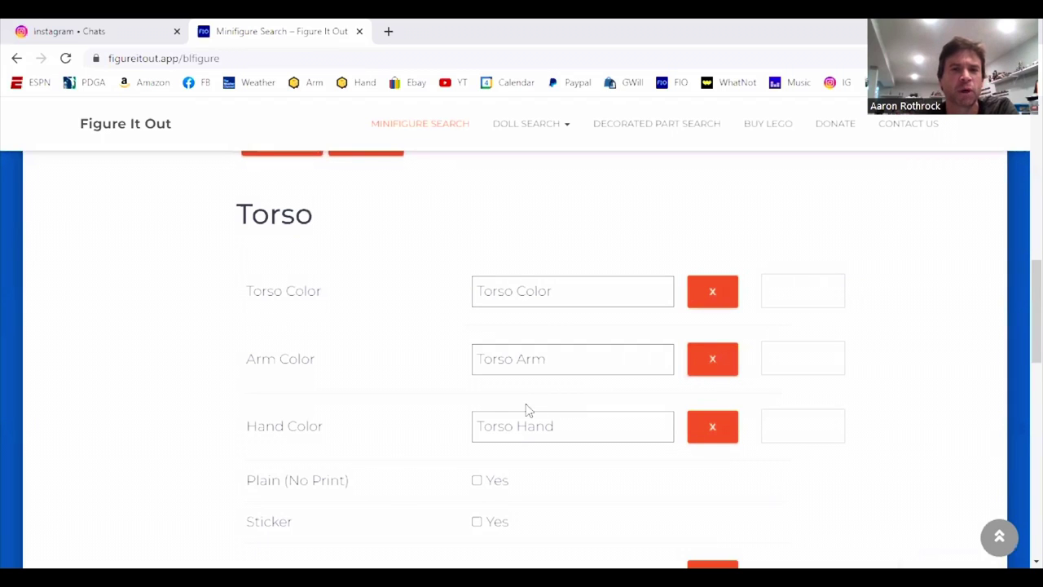
left_click(592, 303)
scroll(603, 456, "down", 3)
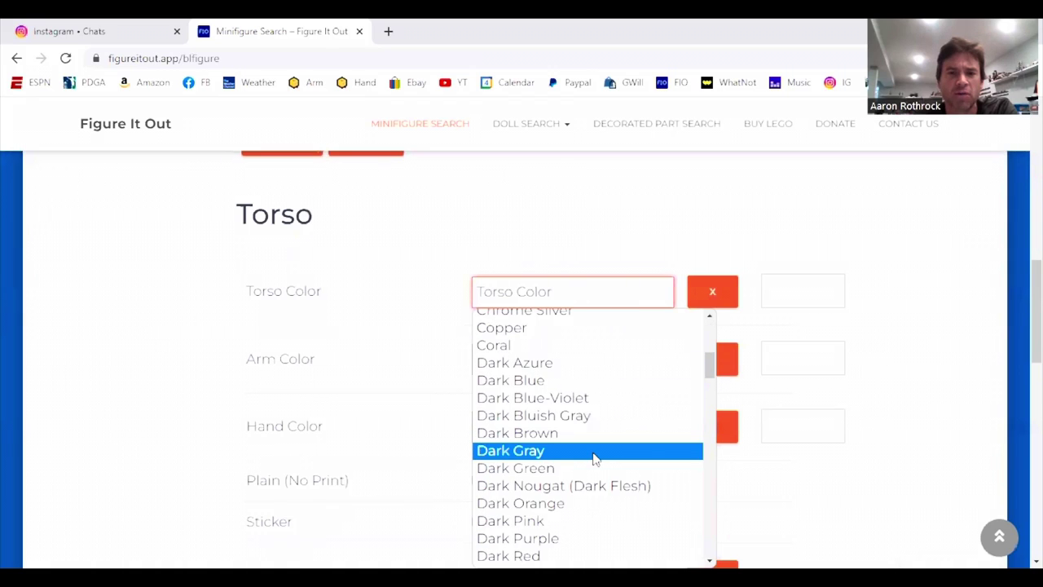
scroll(592, 458, "down", 2)
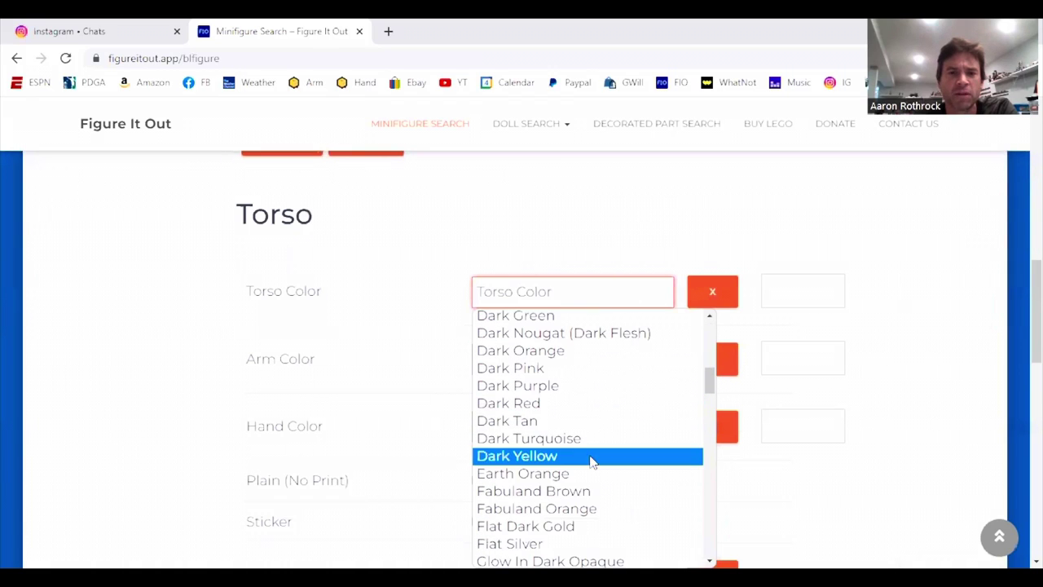
left_click(530, 408)
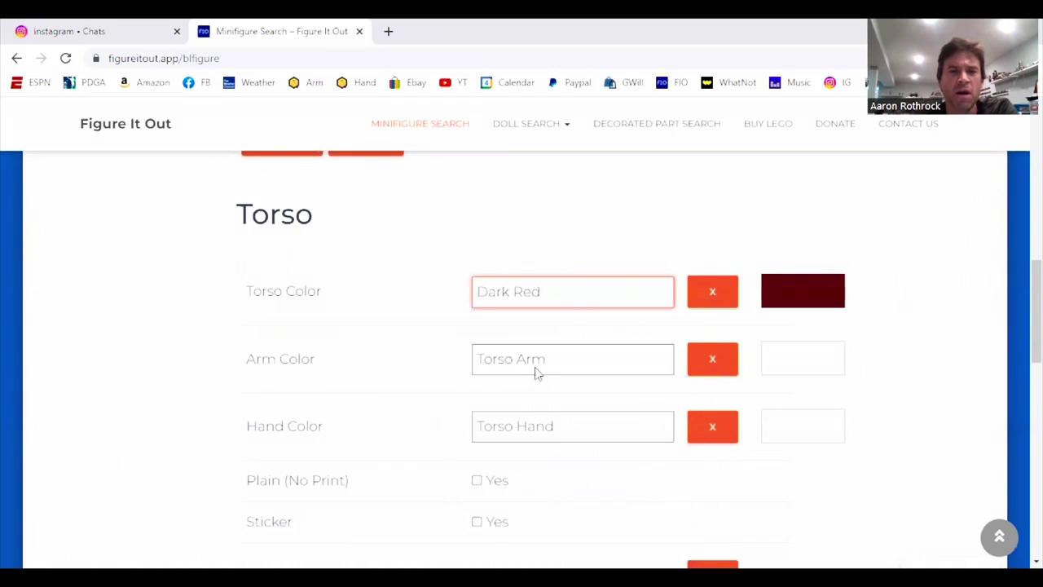
Set the torso's arm color to Tan
left_click(538, 366)
scroll(561, 289, "down", 8)
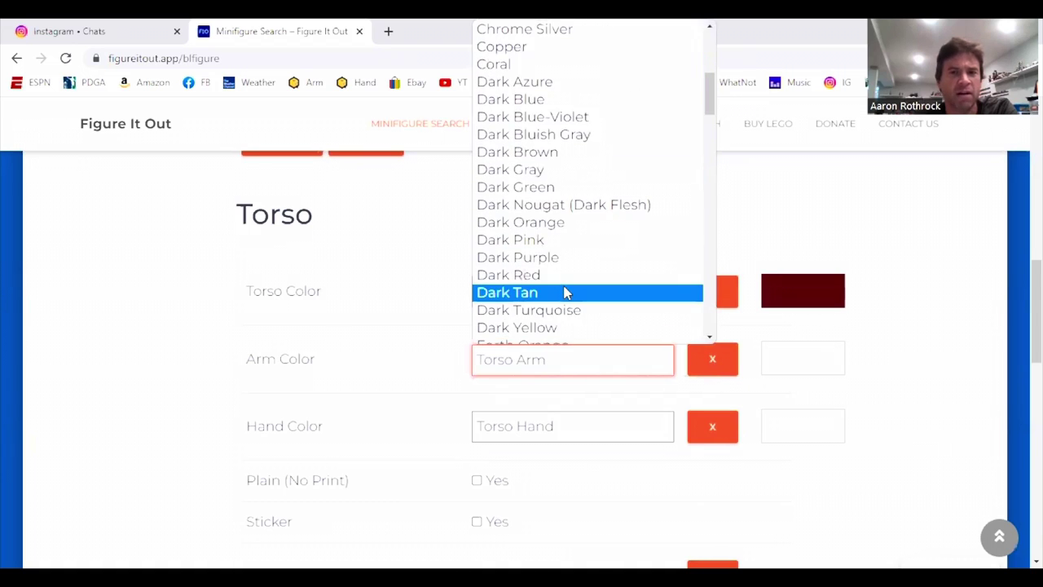
scroll(571, 305, "down", 12)
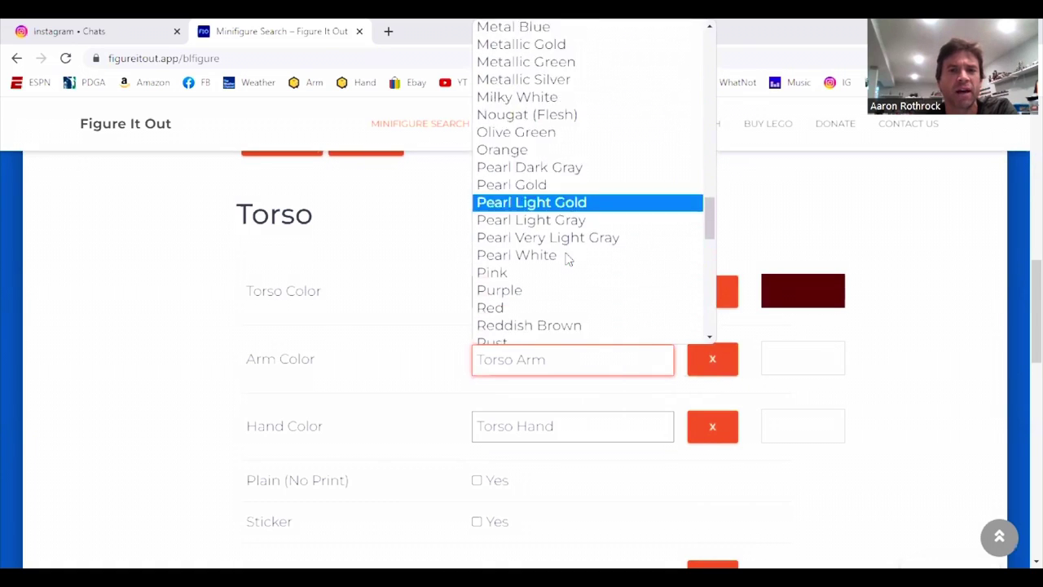
scroll(568, 263, "down", 4)
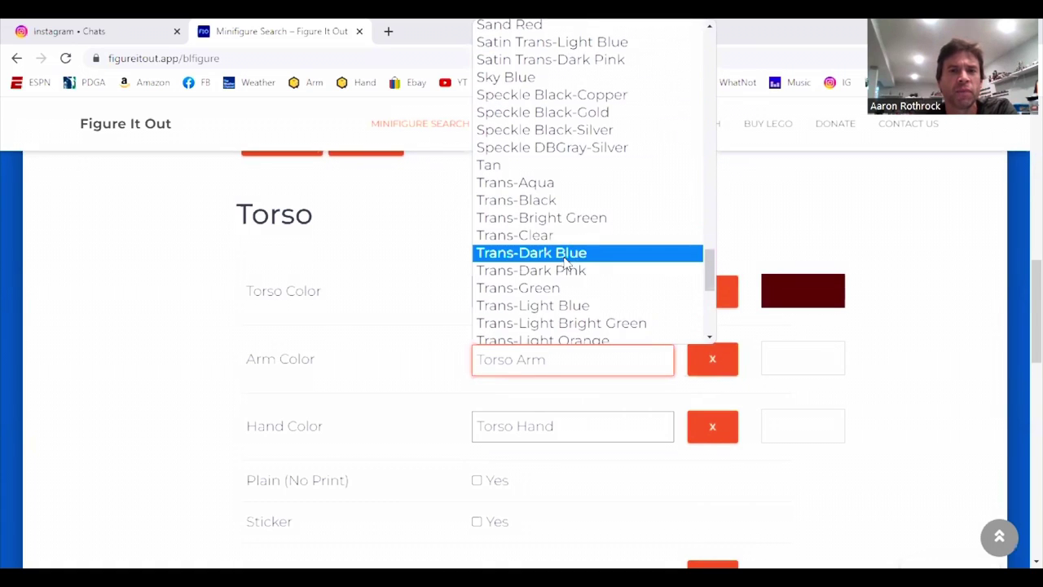
left_click(526, 172)
Set the torso's hand color to Yellow and submit the torso search
left_click(570, 432)
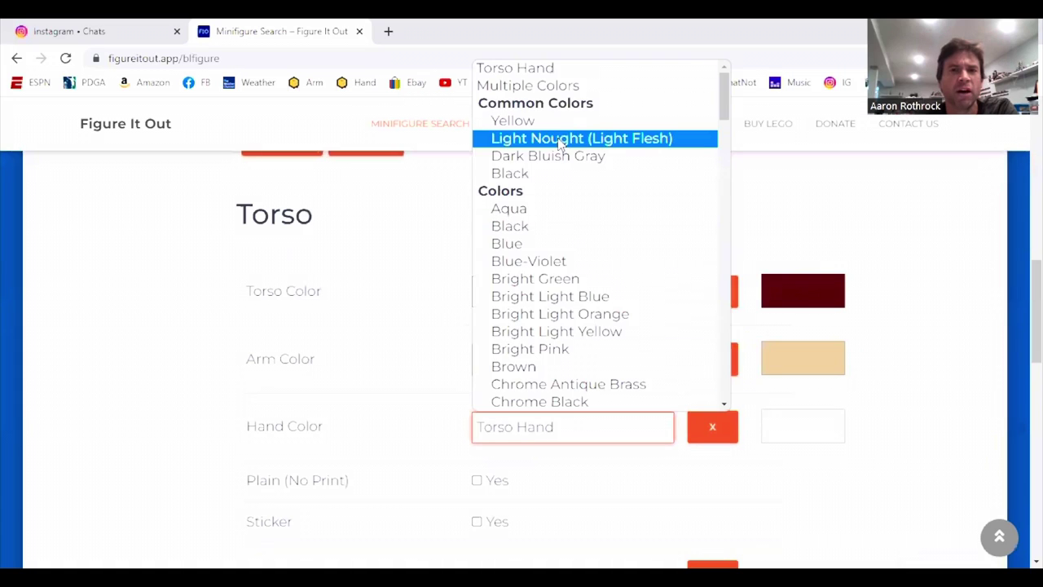
left_click(553, 122)
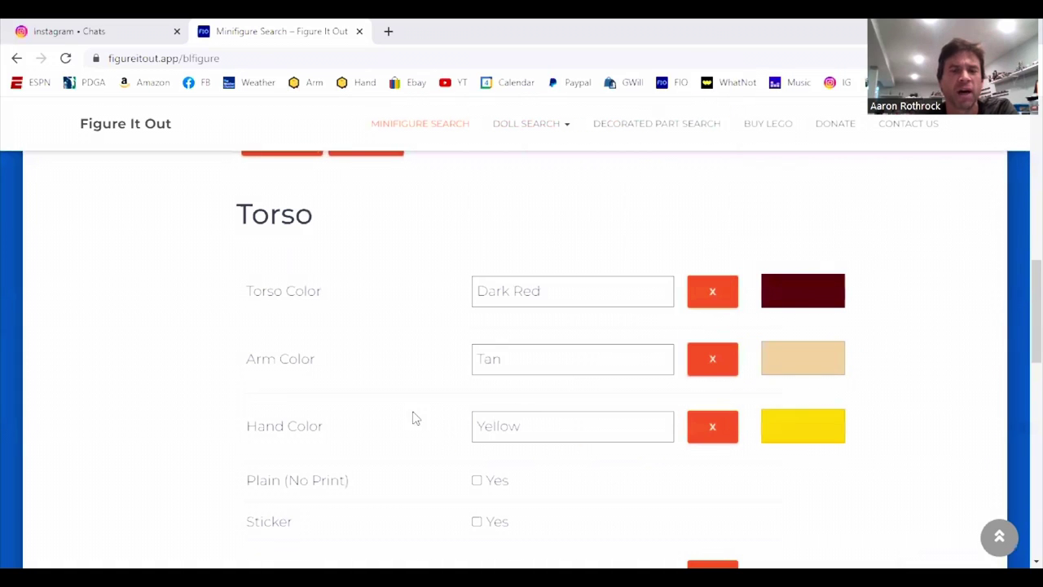
scroll(399, 404, "down", 1)
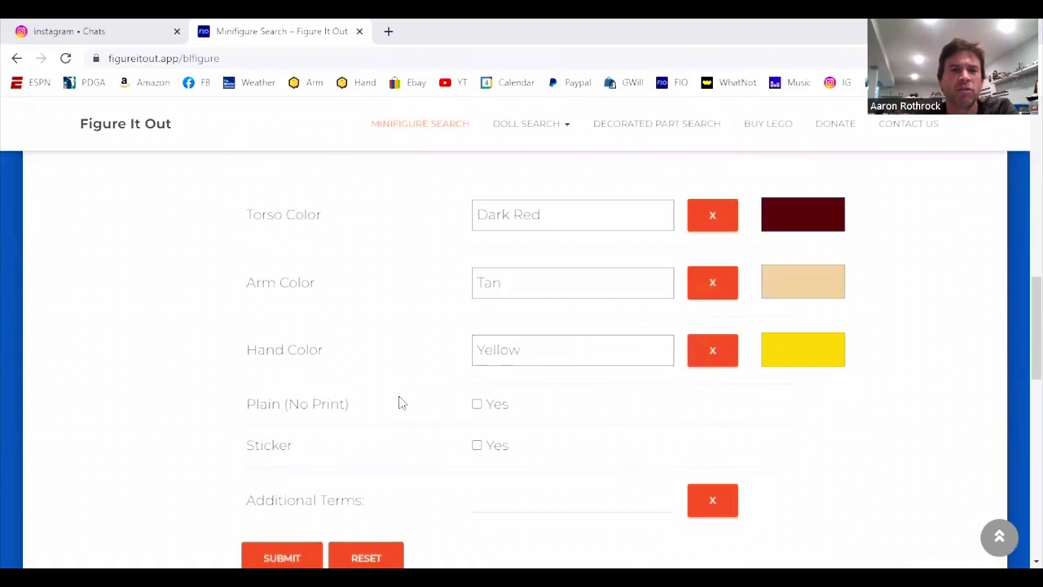
left_click(282, 554)
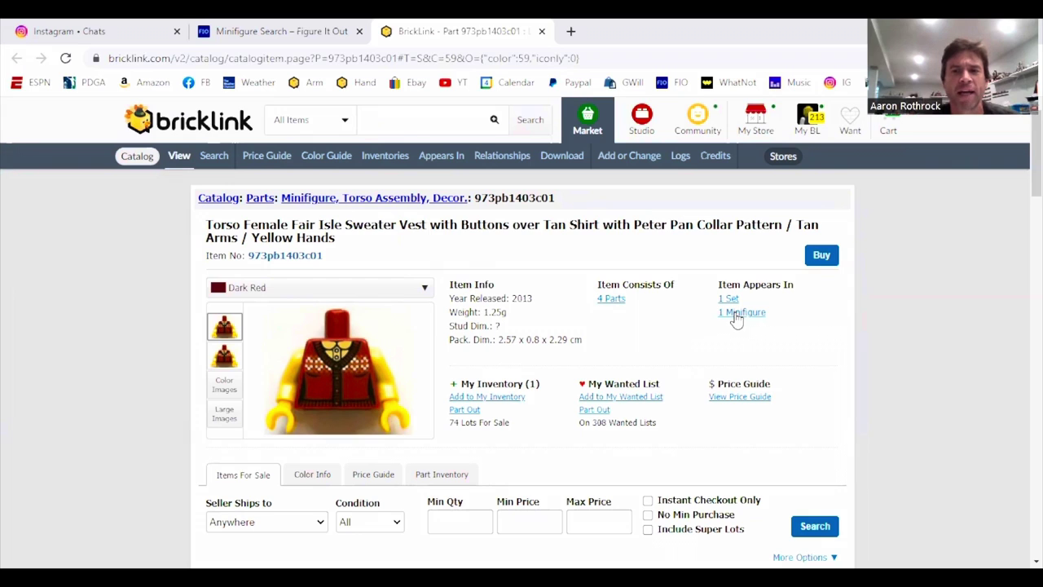
Open the catalog page of minifigure col145, in which the dark red sweater vest torso appears
scroll(606, 384, "down", 2)
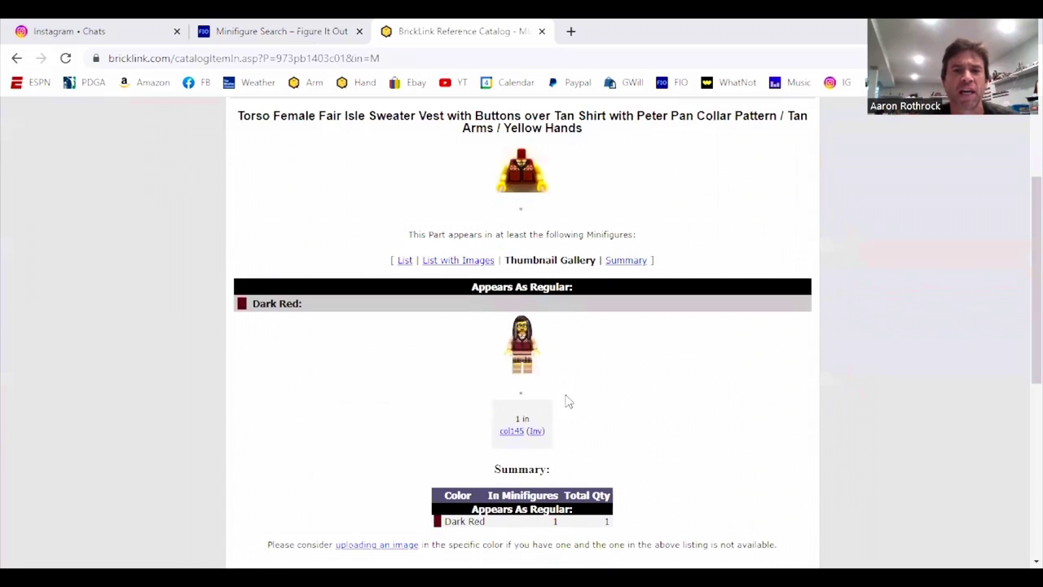
left_click(509, 432)
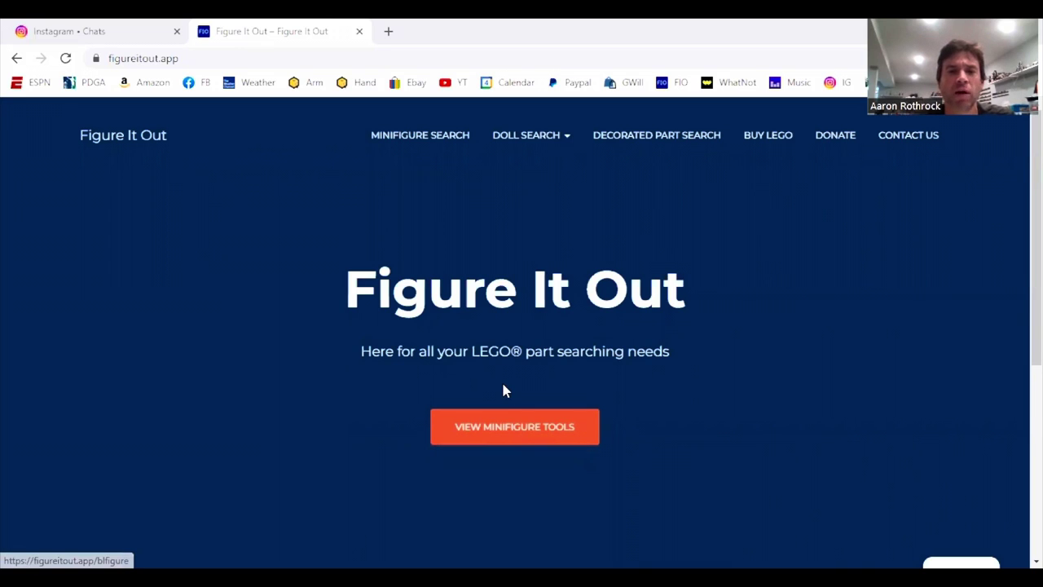
Open the minifigure search from the Figure It Out home page and set the torso color to Dark Blue
left_click(533, 435)
scroll(486, 346, "down", 5)
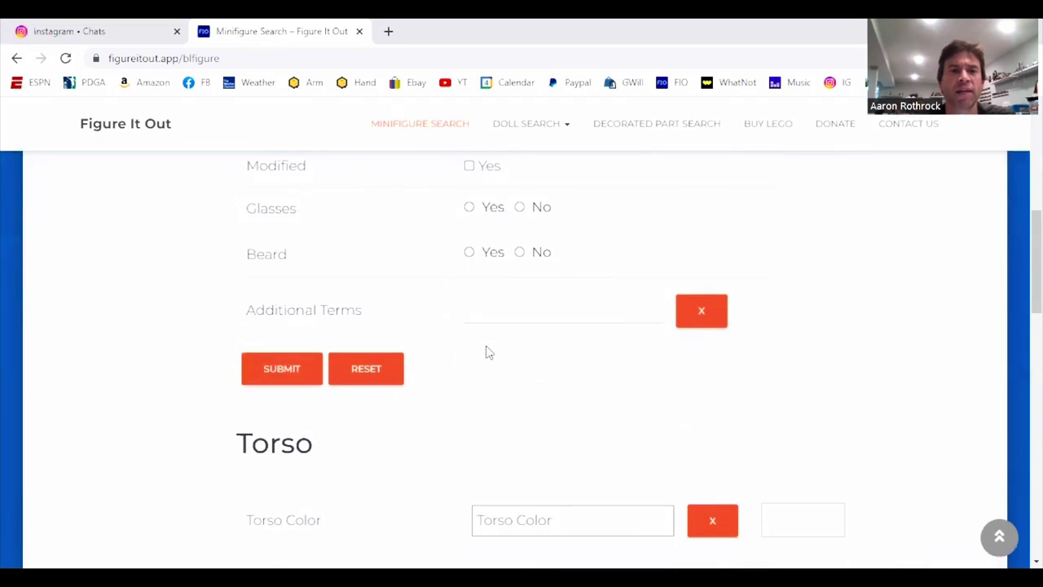
left_click(516, 302)
scroll(599, 450, "down", 6)
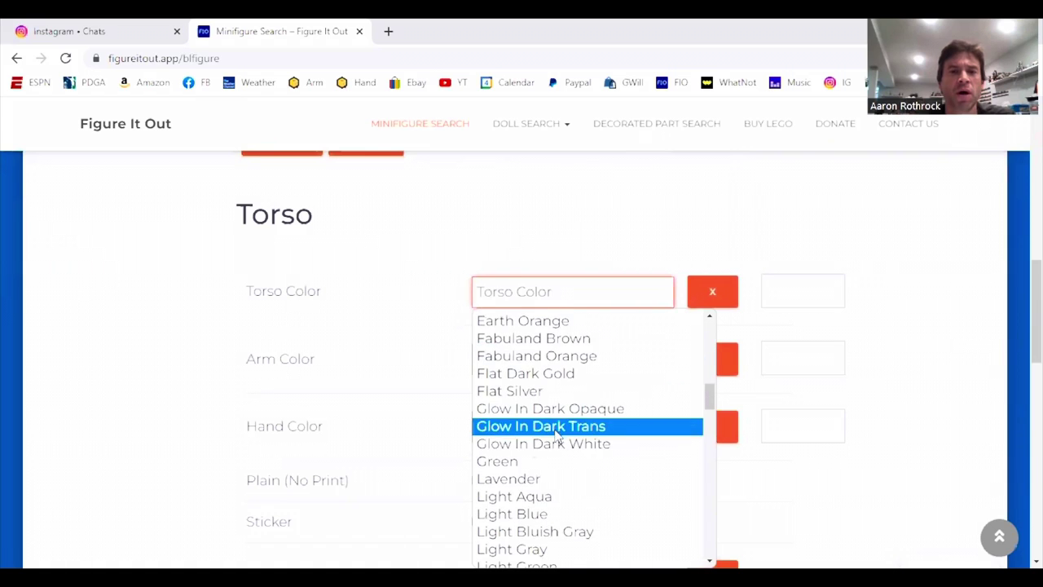
scroll(552, 435, "up", 2)
scroll(546, 411, "up", 2)
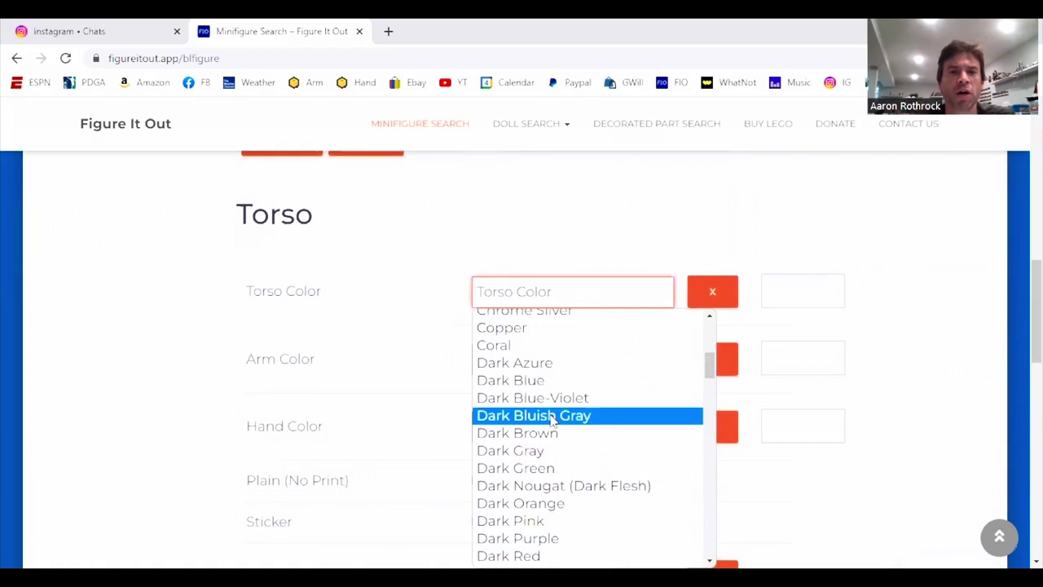
left_click(534, 380)
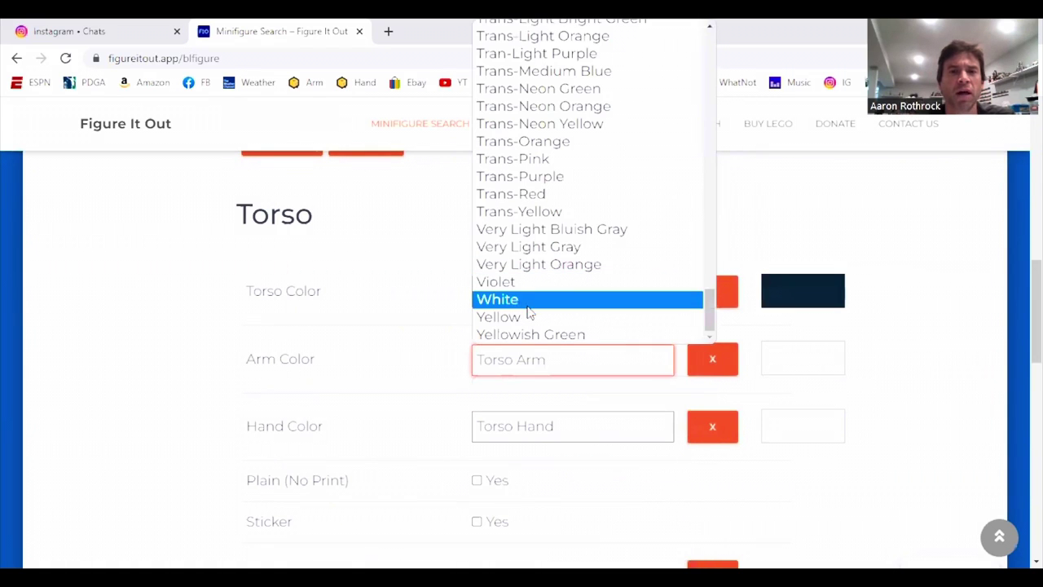
Set the torso's arm and hand colors to Yellow and submit the torso search
left_click(558, 436)
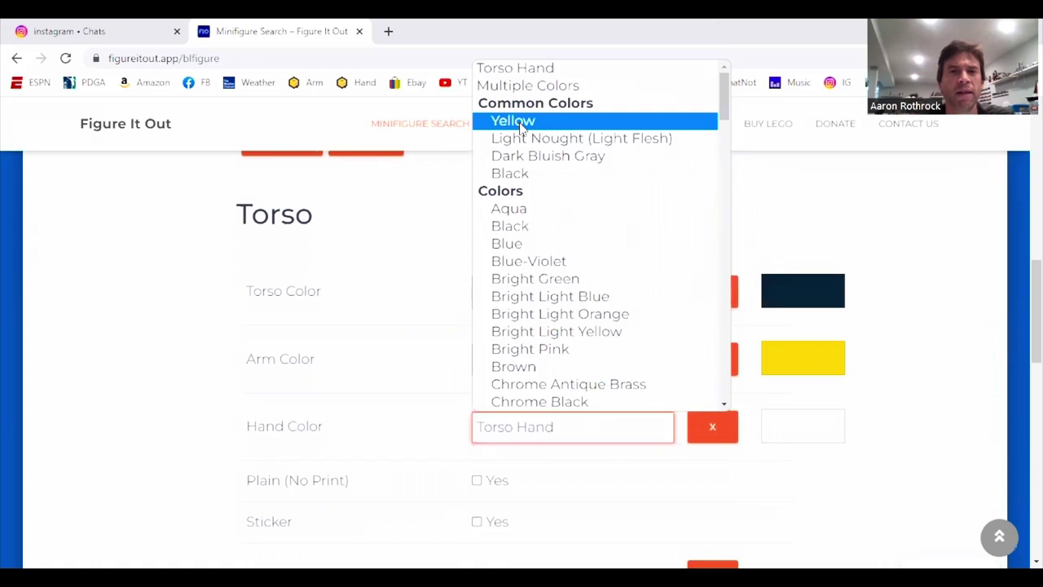
left_click(522, 122)
scroll(375, 361, "down", 1)
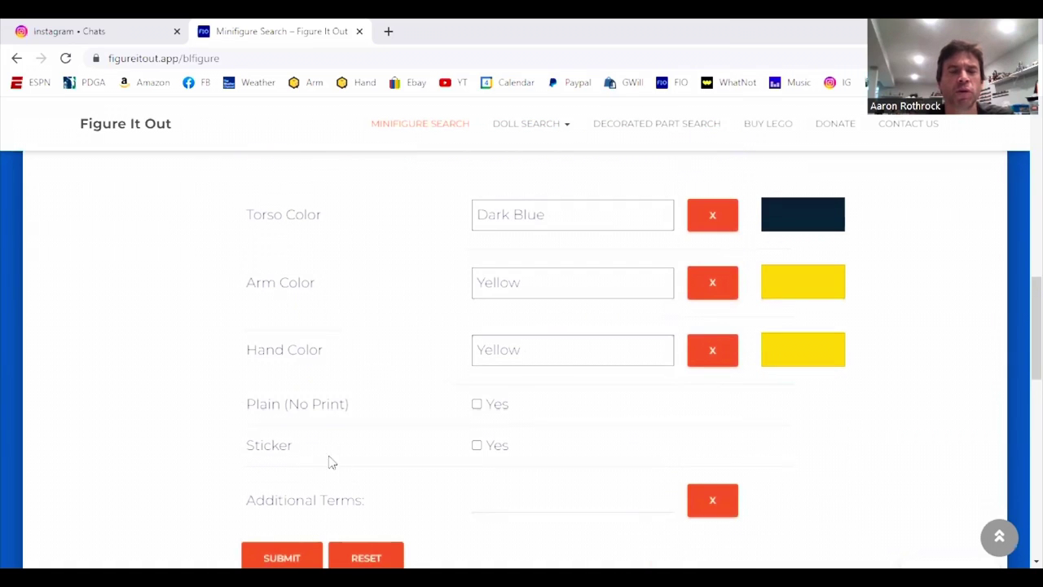
left_click(282, 555)
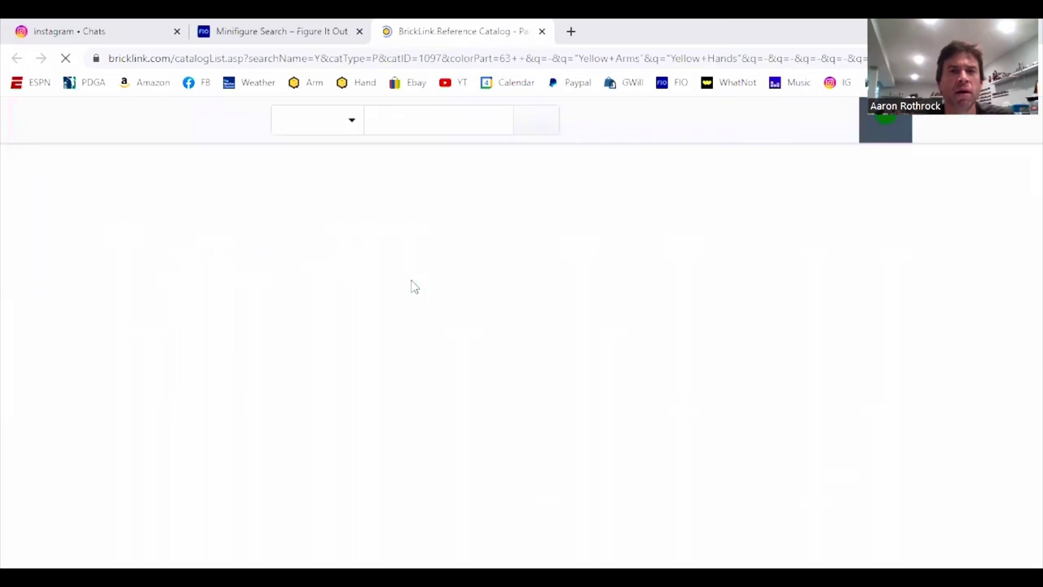
Preview the armor vest torso 973pb1062c01 in the search results and open its catalog page
scroll(437, 277, "down", 1)
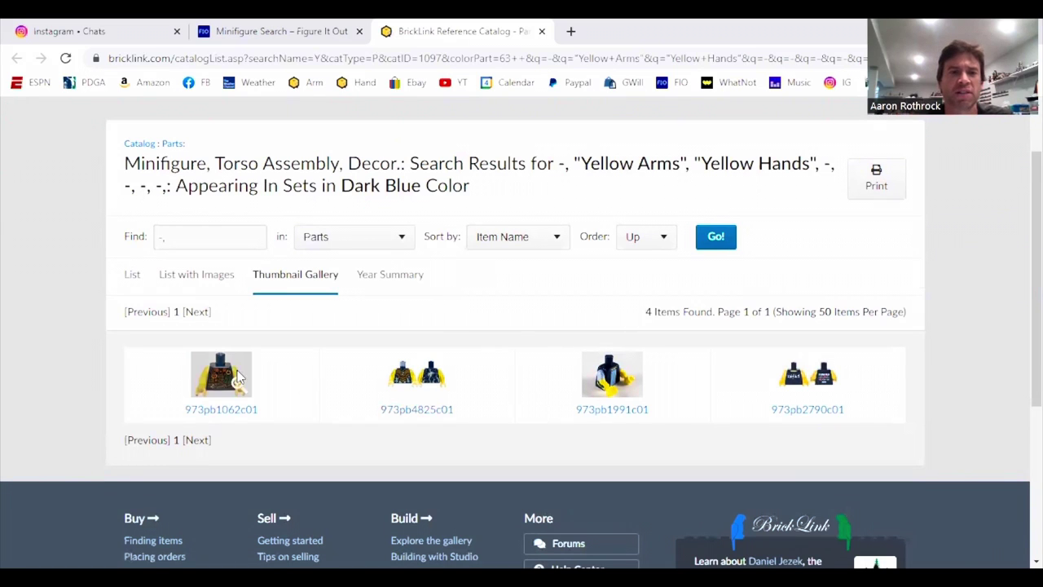
left_click(207, 388)
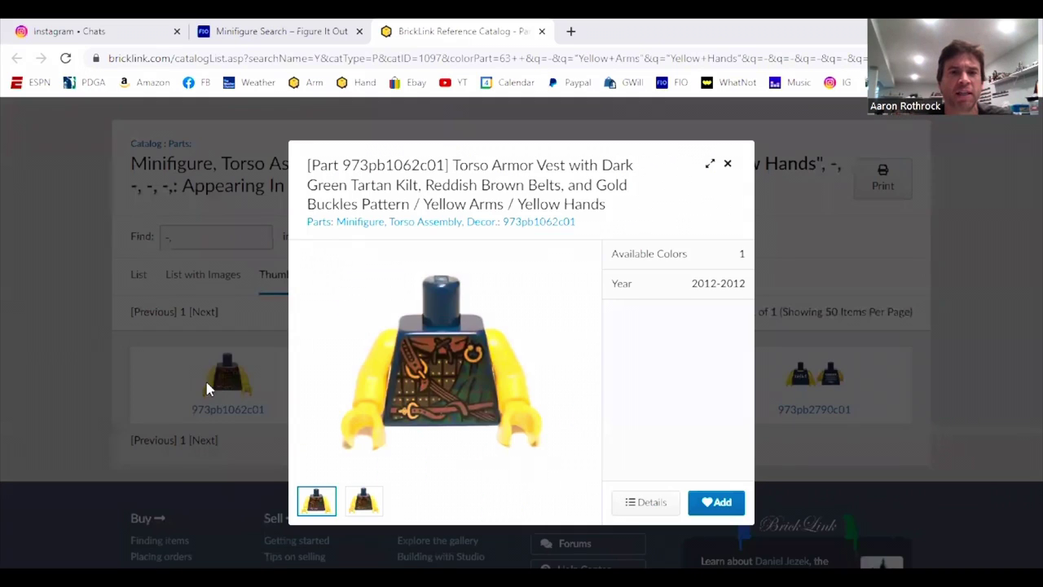
left_click(216, 424)
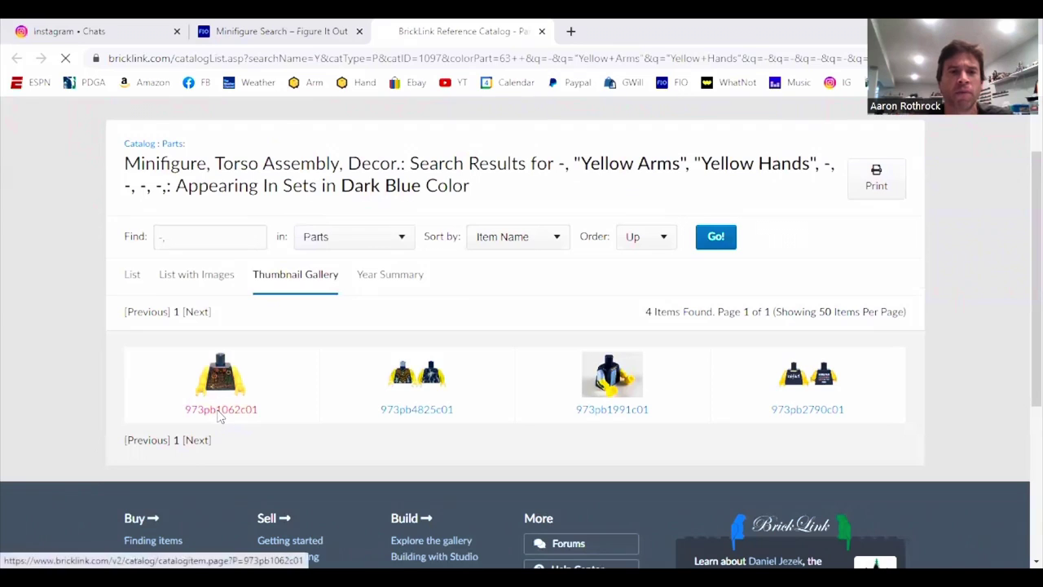
left_click(217, 419)
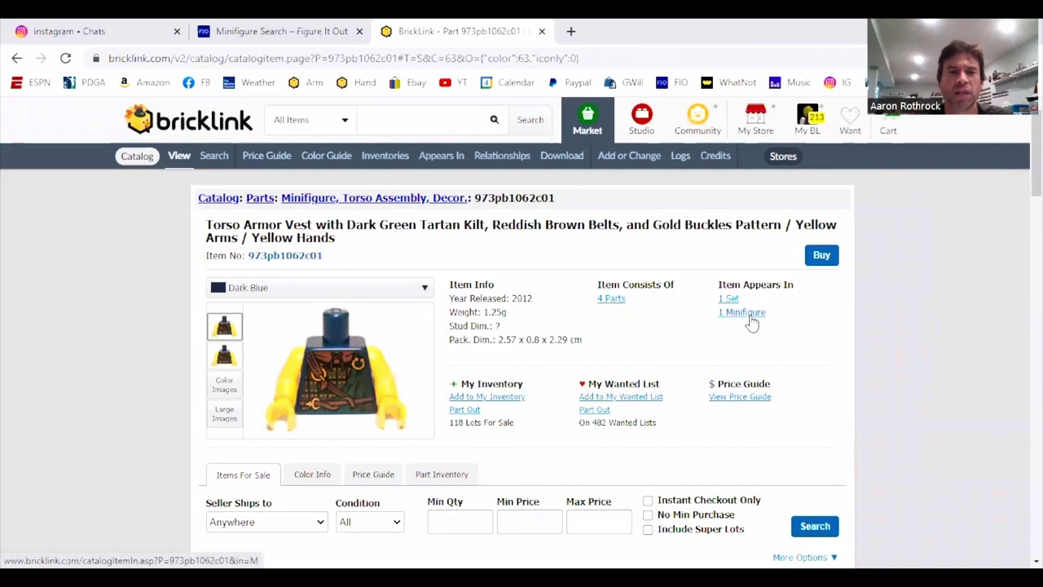
List the minifigures that contain the armor vest torso and open the page of minifigure col082
left_click(748, 316)
scroll(517, 433, "down", 2)
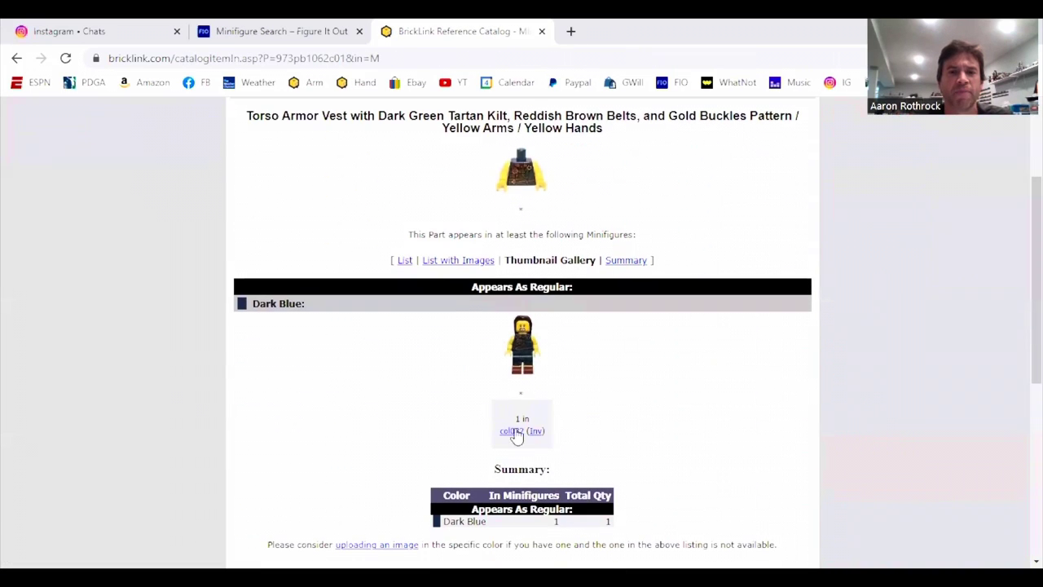
left_click(512, 431)
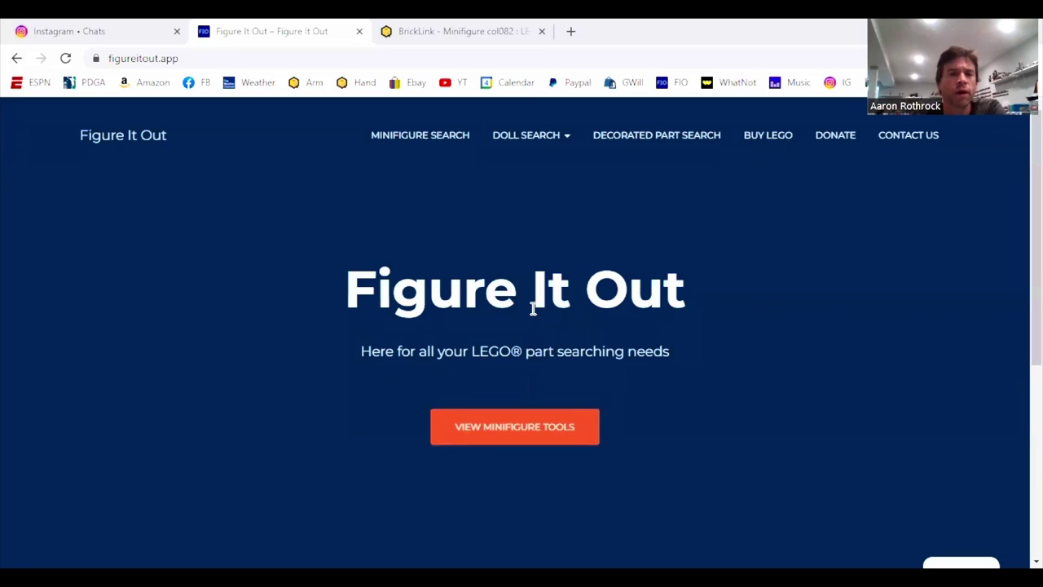
Open the minifigure search from the Figure It Out home page and set the torso color to Red
left_click(530, 442)
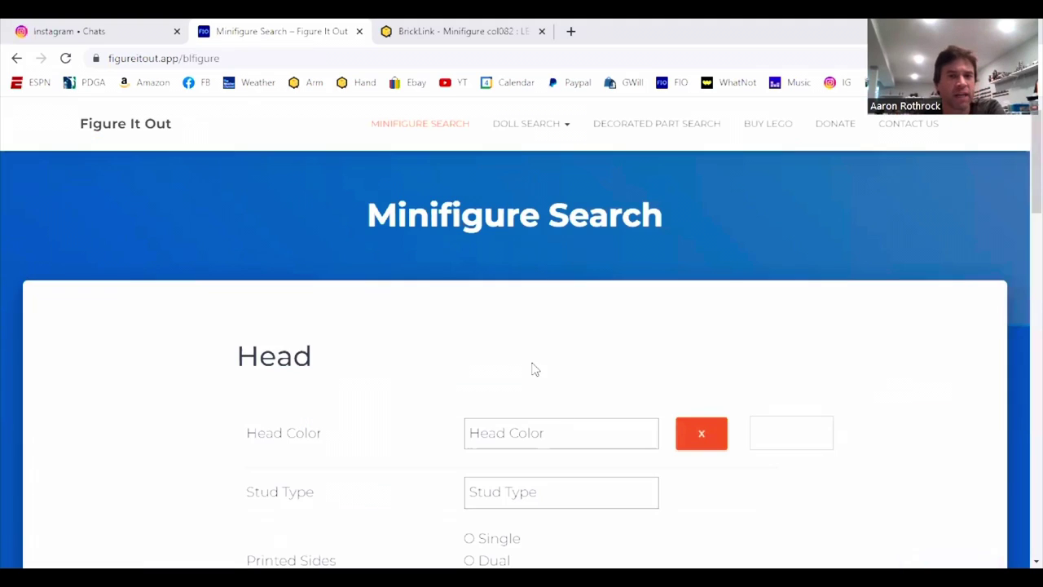
scroll(522, 362, "down", 3)
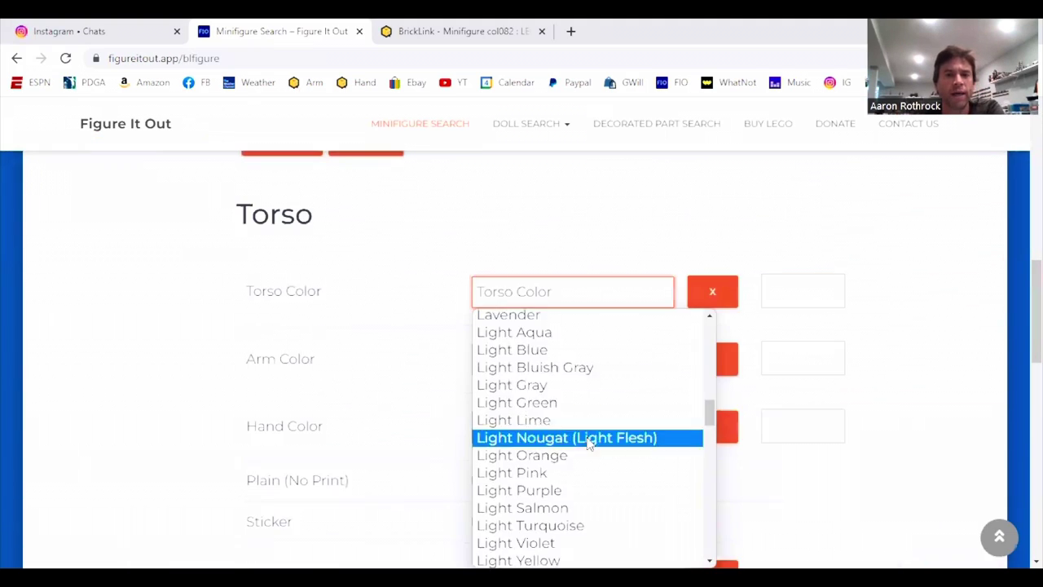
scroll(582, 448, "down", 10)
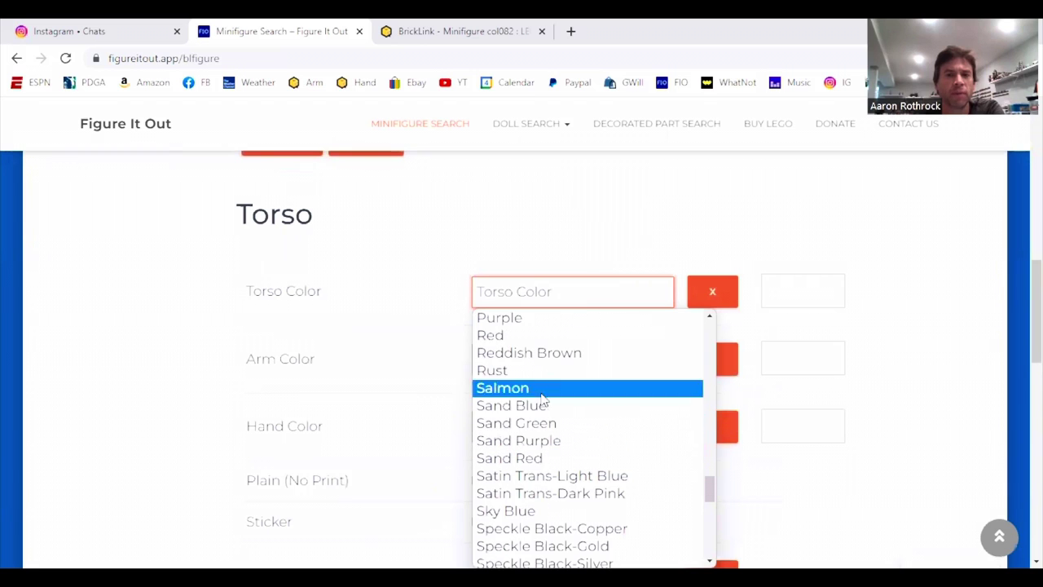
left_click(512, 336)
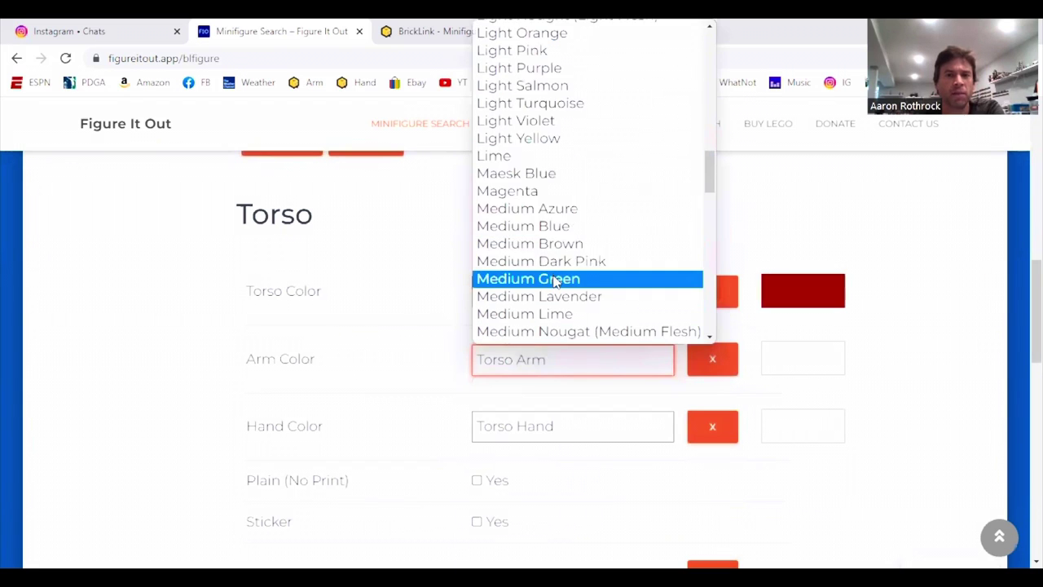
Set the torso's arm color to Red
scroll(538, 277, "down", 5)
scroll(538, 294, "down", 3)
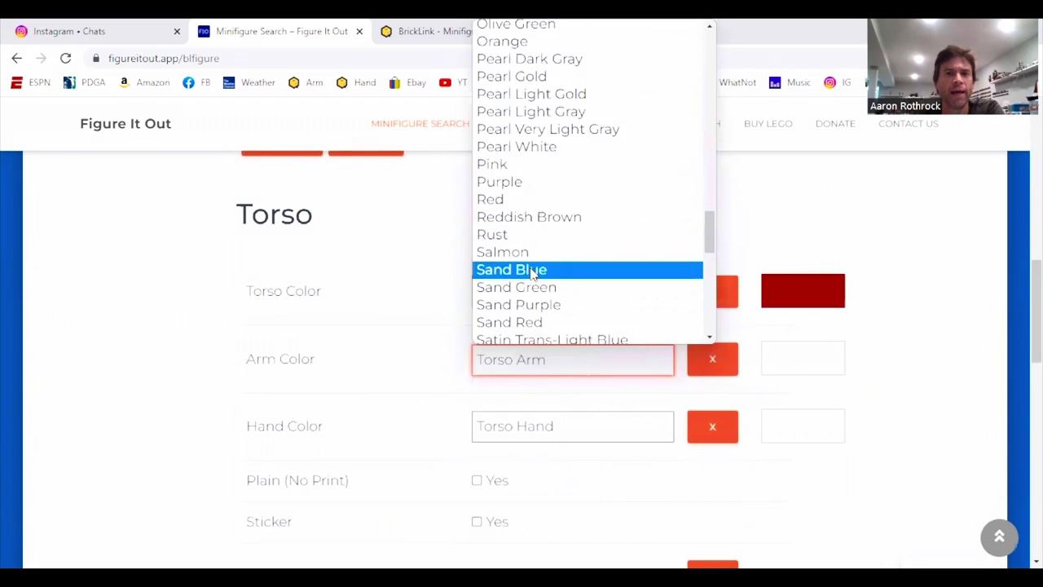
left_click(514, 207)
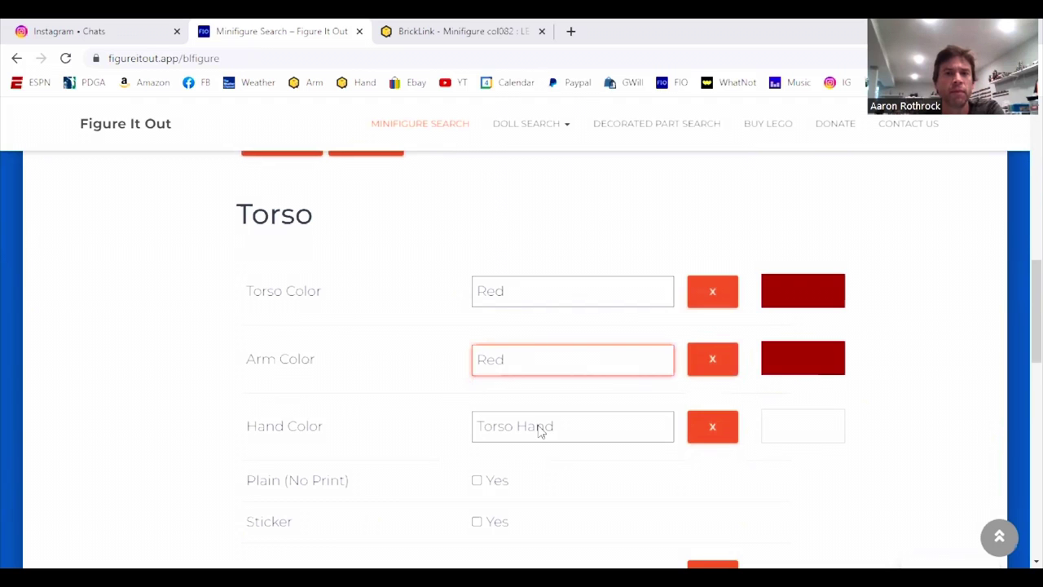
Set the torso's hand color to White
left_click(540, 426)
scroll(575, 377, "down", 15)
left_click(568, 367)
scroll(379, 386, "down", 2)
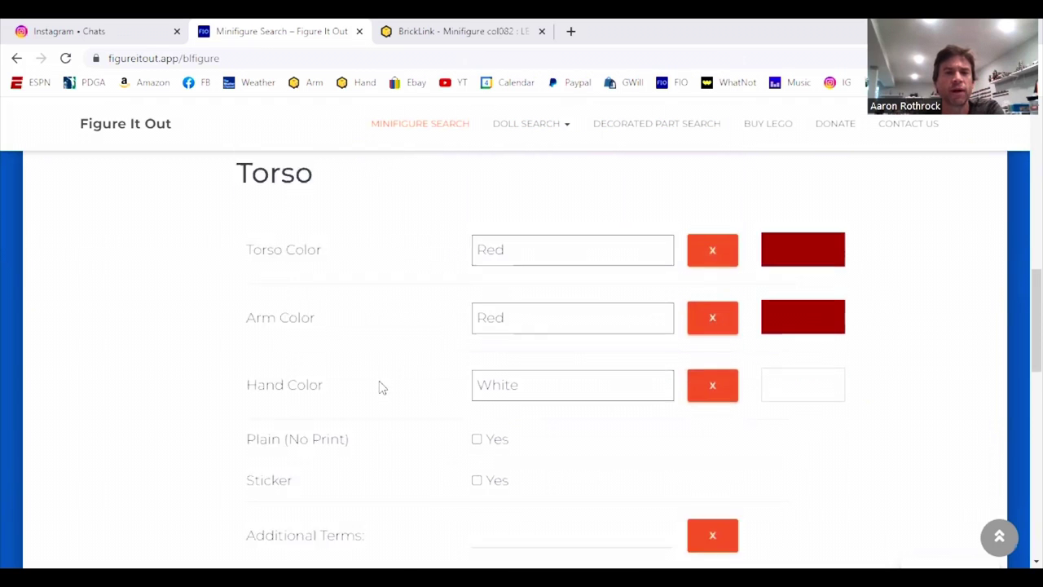
Run the torso search for red torso, red arms and white hands, and look through the matching torsos on BrickLink
left_click(284, 484)
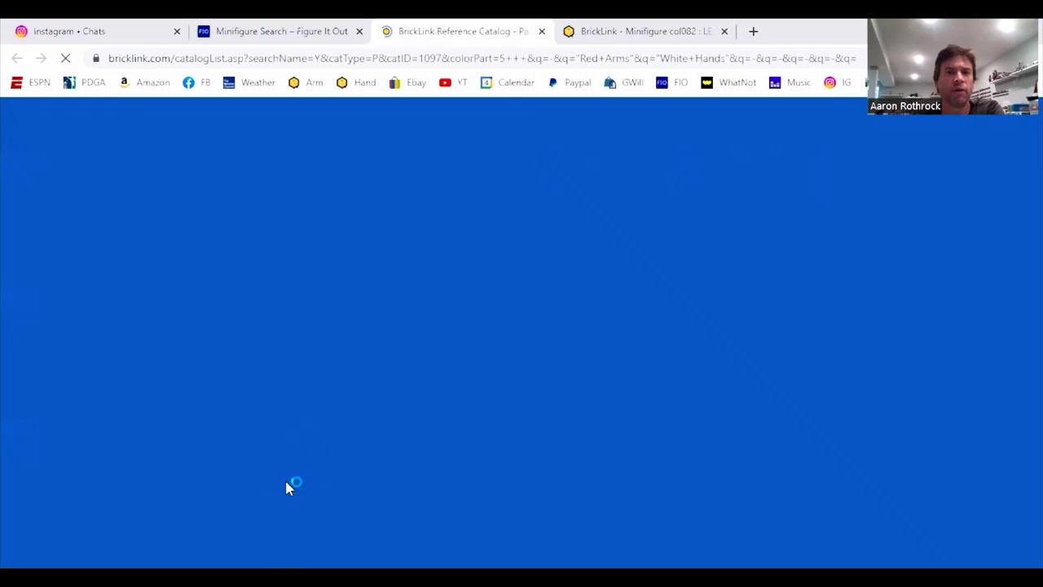
scroll(570, 366, "down", 3)
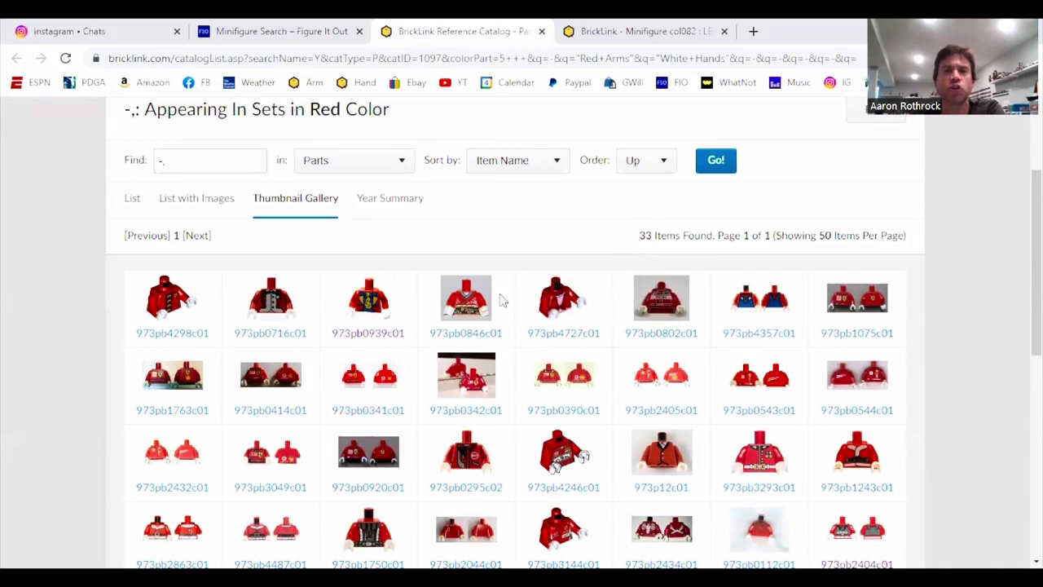
scroll(510, 303, "down", 1)
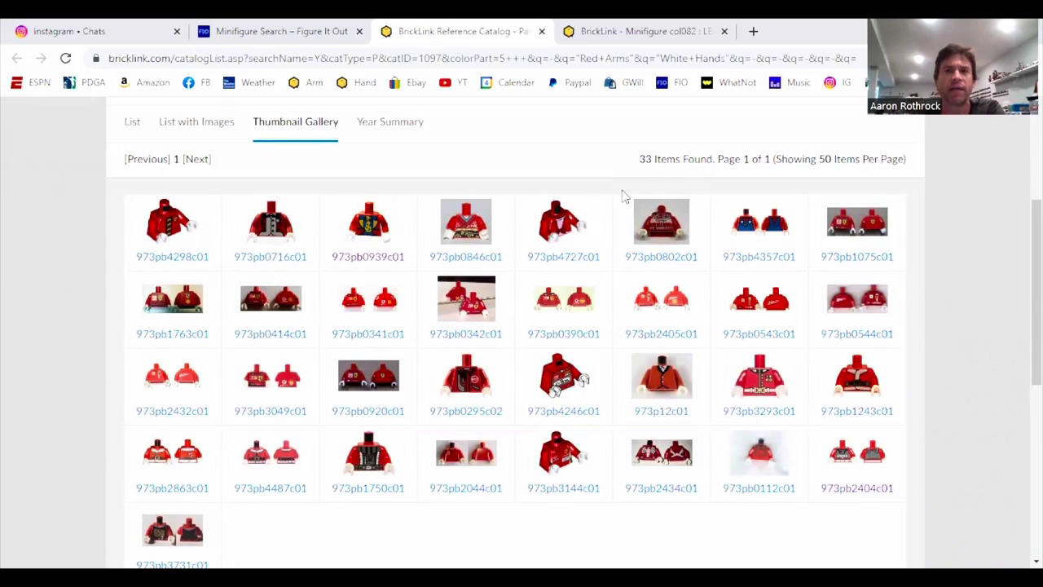
scroll(623, 196, "up", 3)
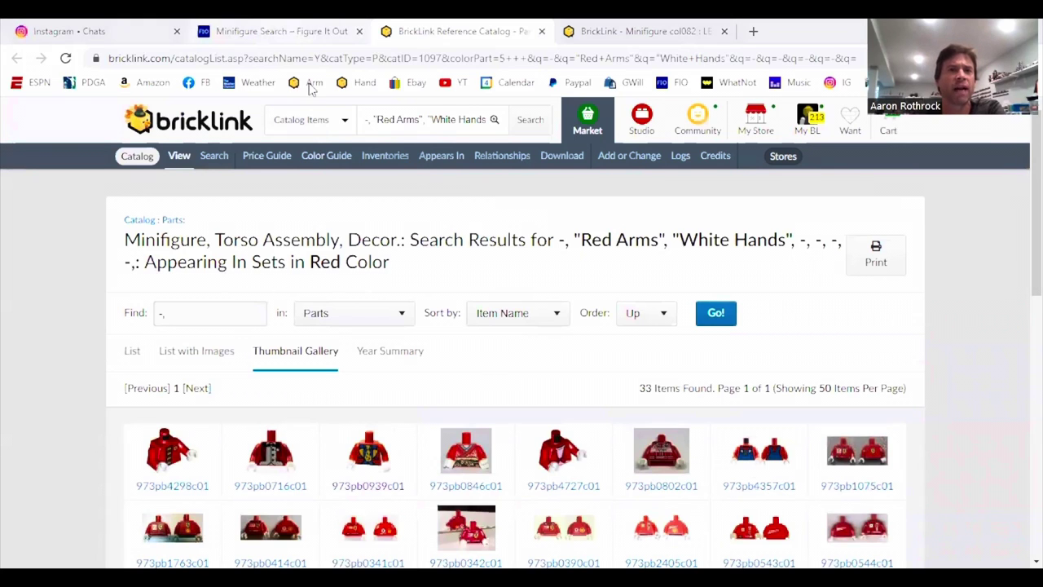
Return to the minifigure search form, add "clown" to the torso's additional terms and run the search
key("ctrl+shift+Tab")
scroll(352, 309, "up", 1)
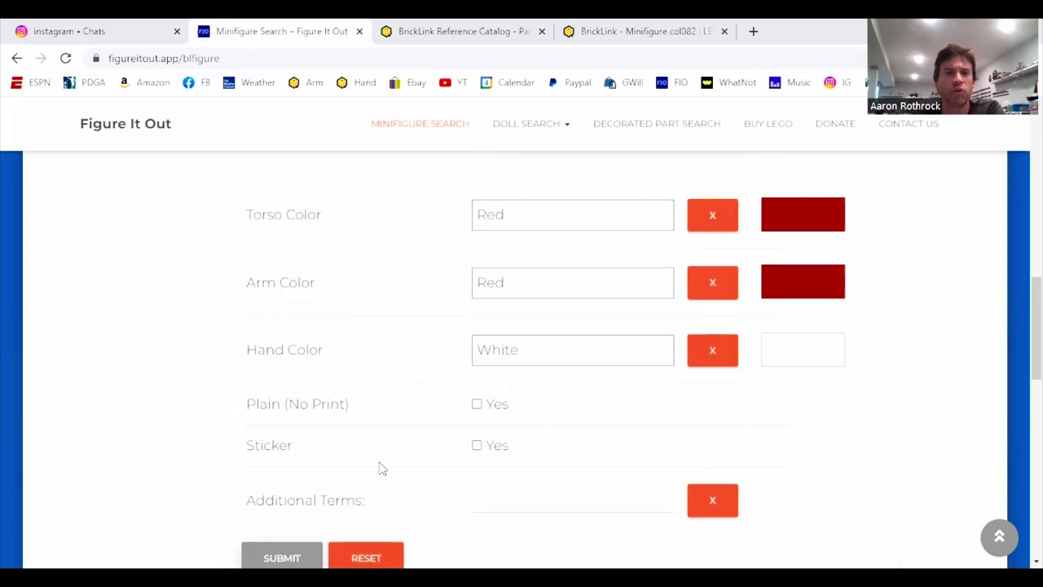
scroll(383, 468, "down", 1)
left_click(510, 430)
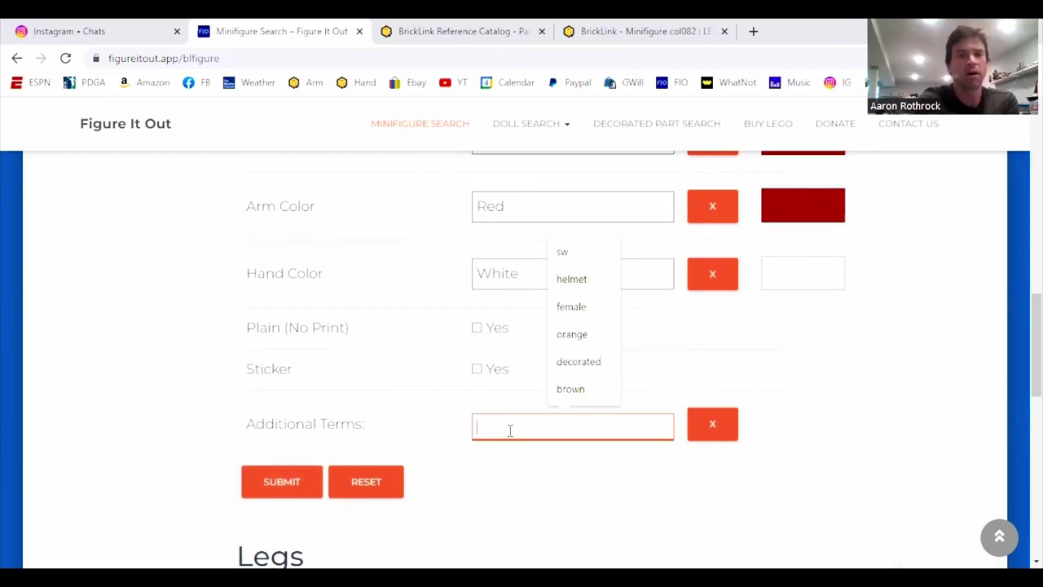
type("clown")
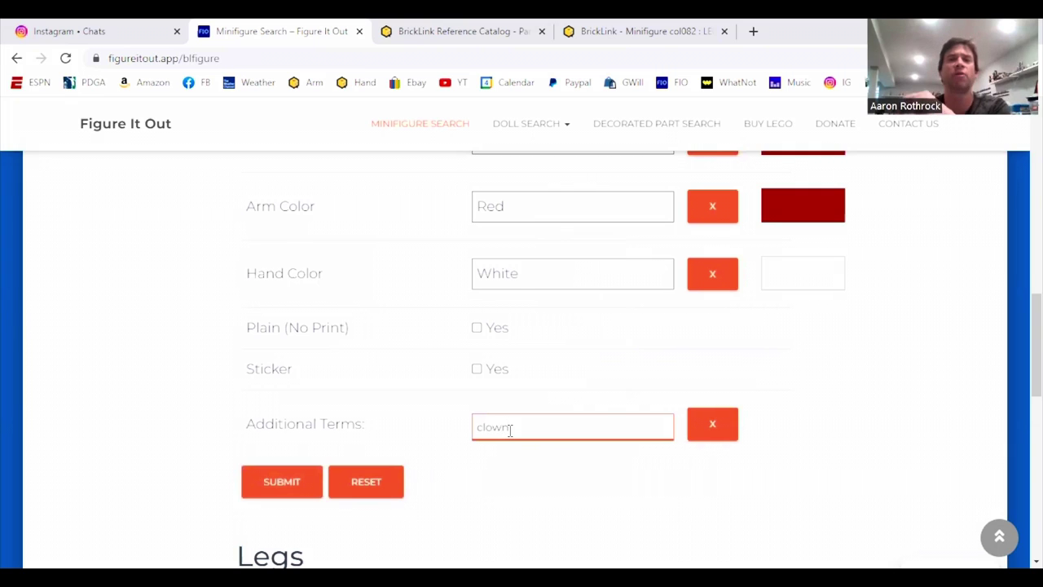
left_click(485, 497)
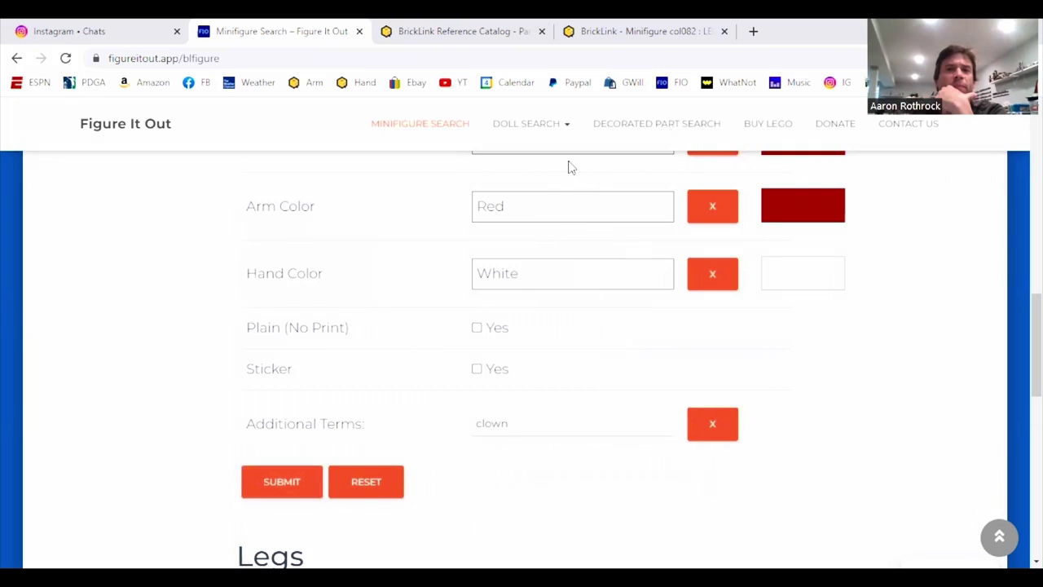
scroll(526, 184, "up", 1)
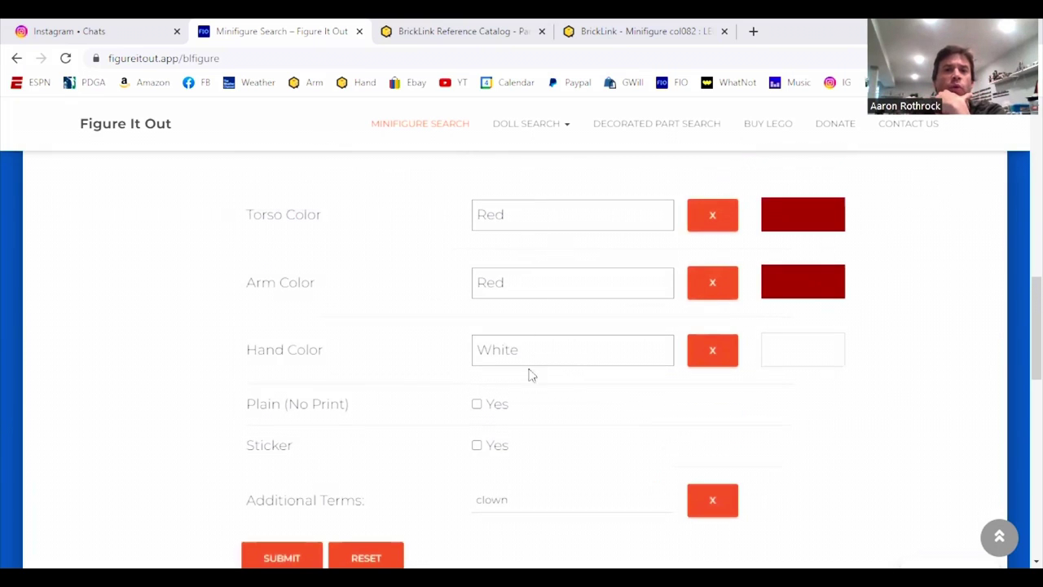
scroll(344, 413, "down", 1)
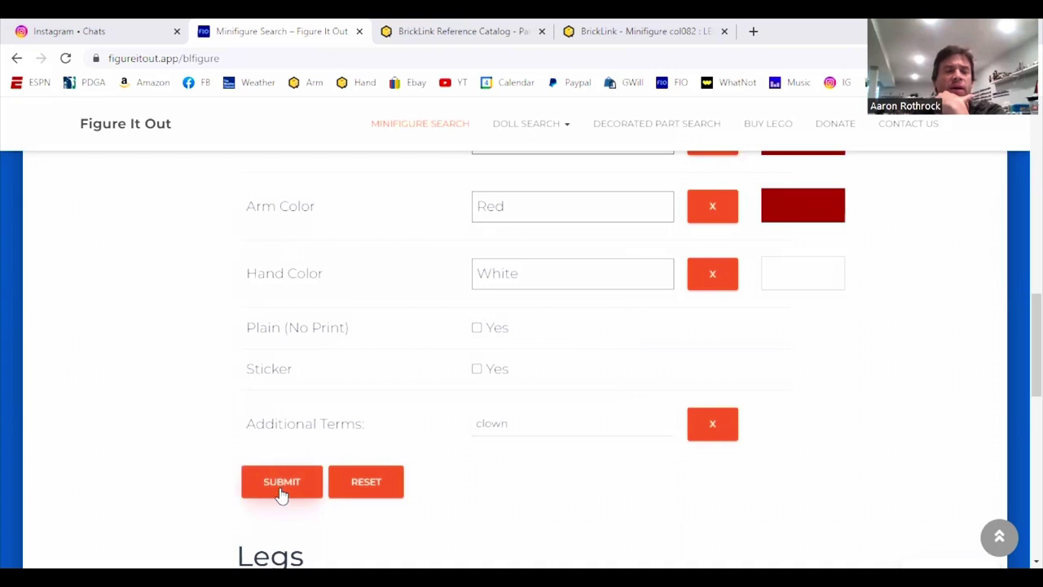
left_click(280, 491)
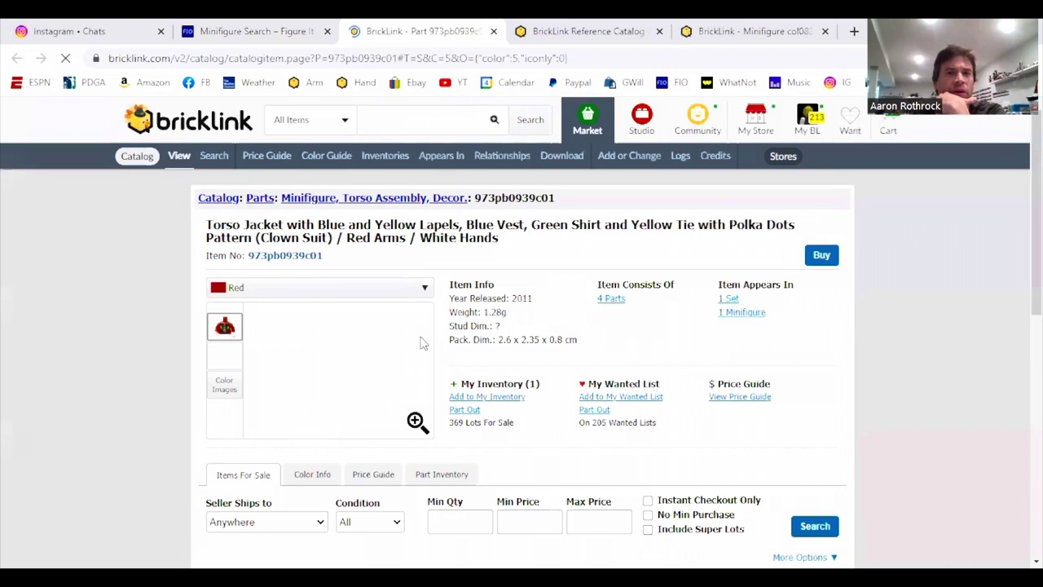
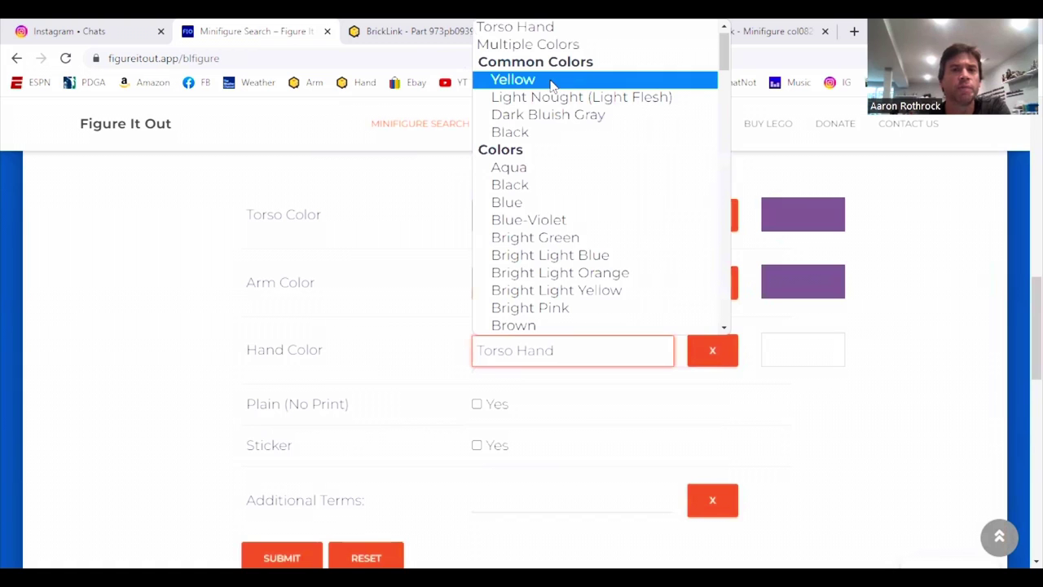
Set the torso's hand color to Yellow and search for matching Medium Lavender torsos
key("Return")
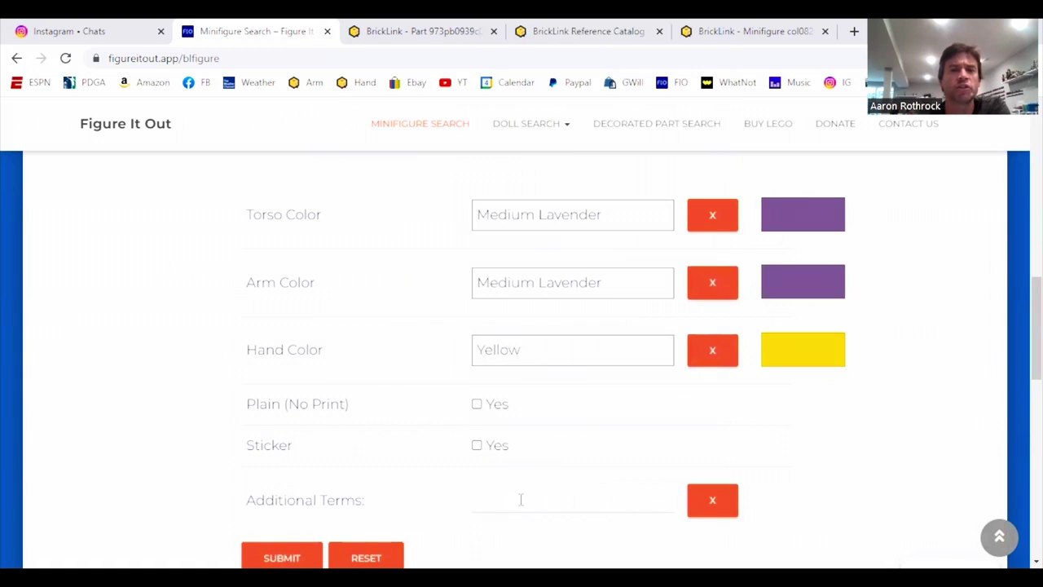
left_click(272, 555)
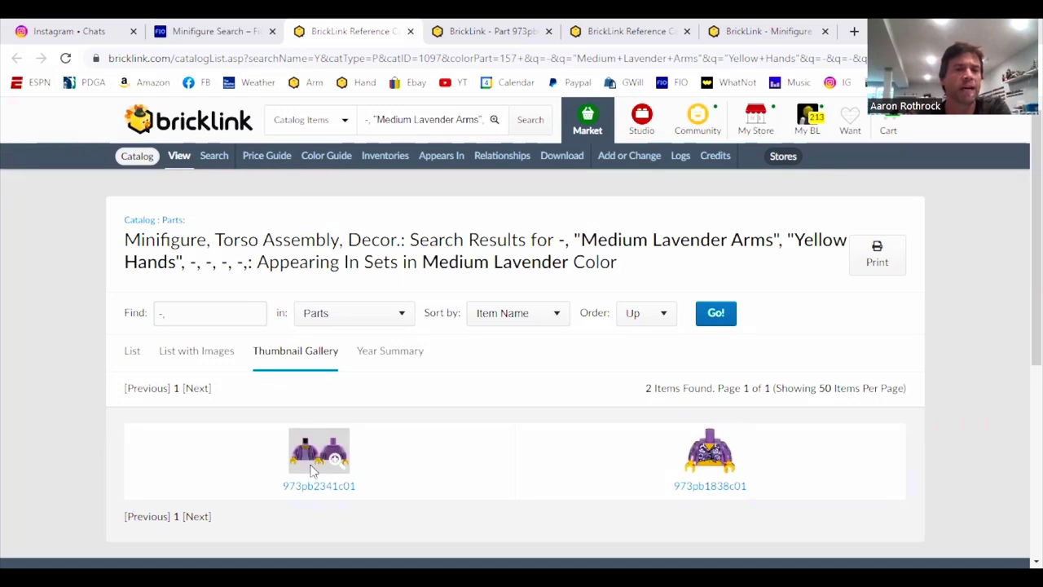
Open the page of the open jacket torso 973pb2341c01 and look through the minifigures that contain it
mouse_move(306, 463)
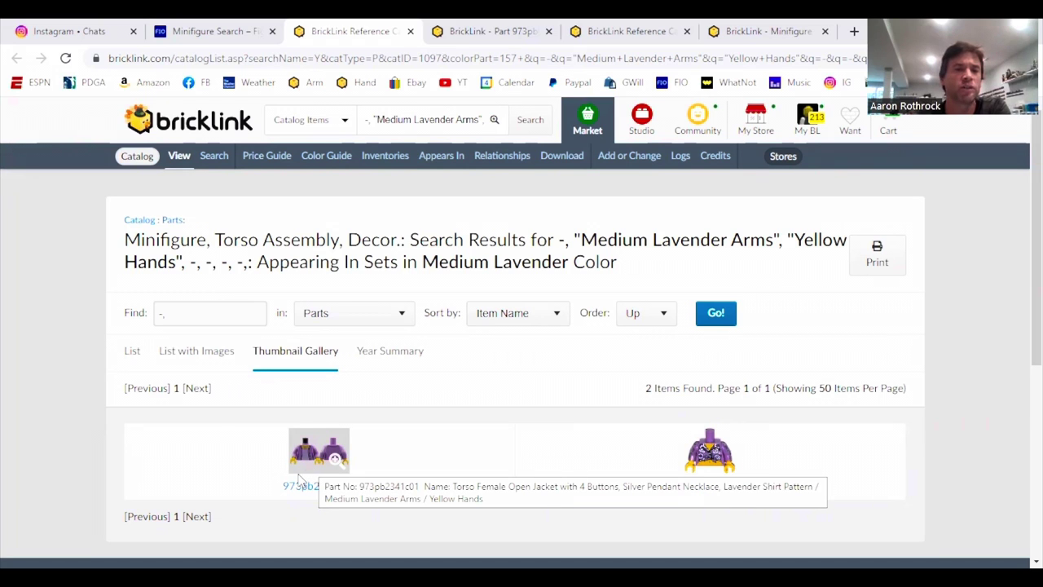
left_click(298, 487)
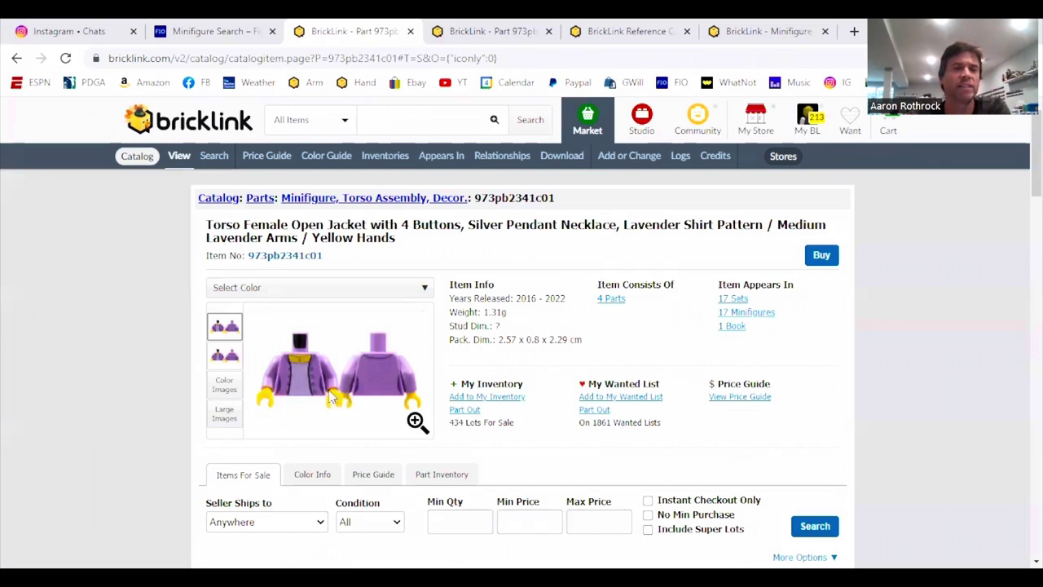
left_click(753, 317)
scroll(440, 389, "down", 4)
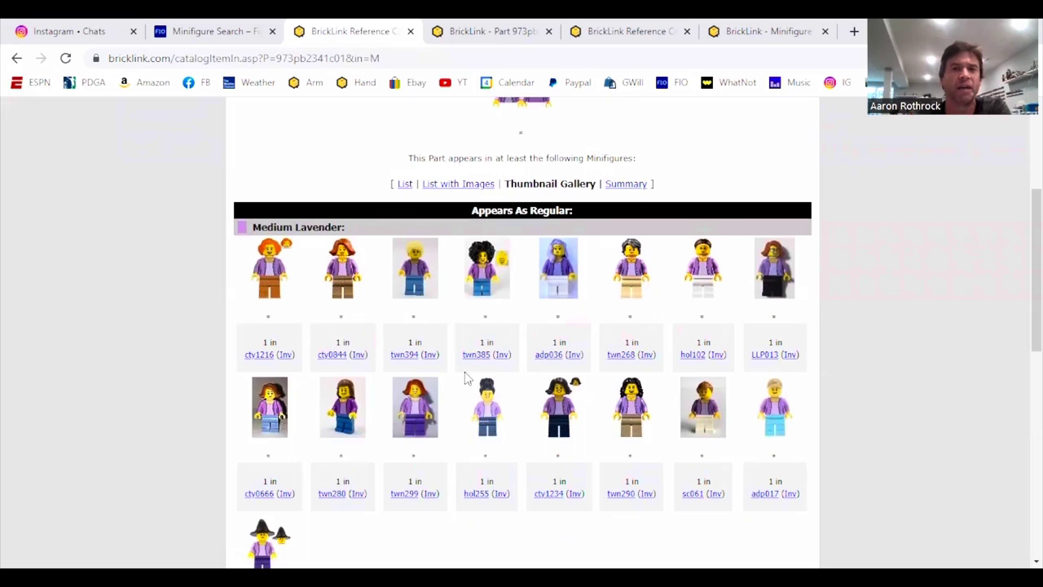
scroll(460, 350, "down", 1)
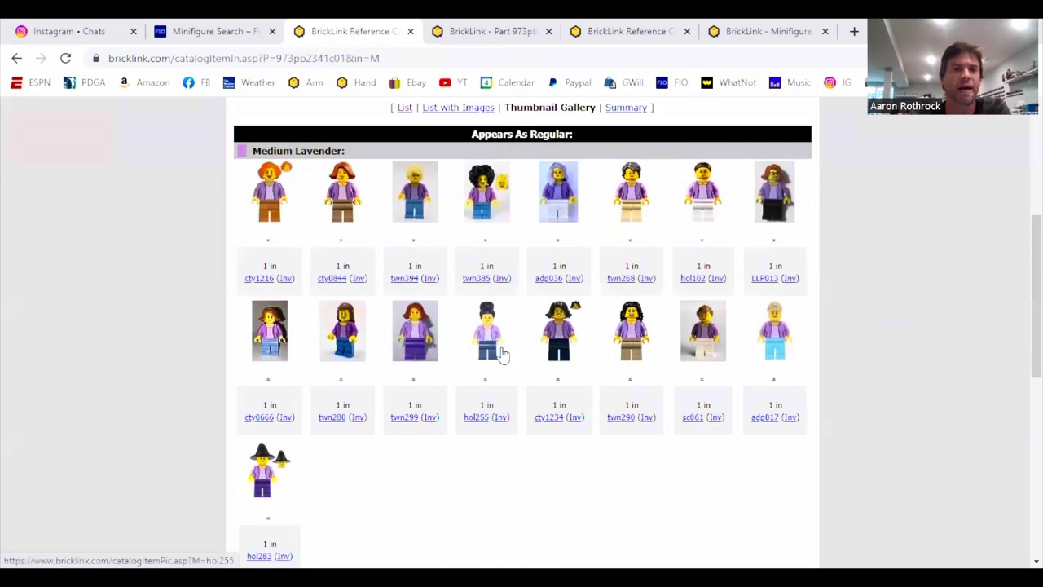
scroll(487, 379, "up", 1)
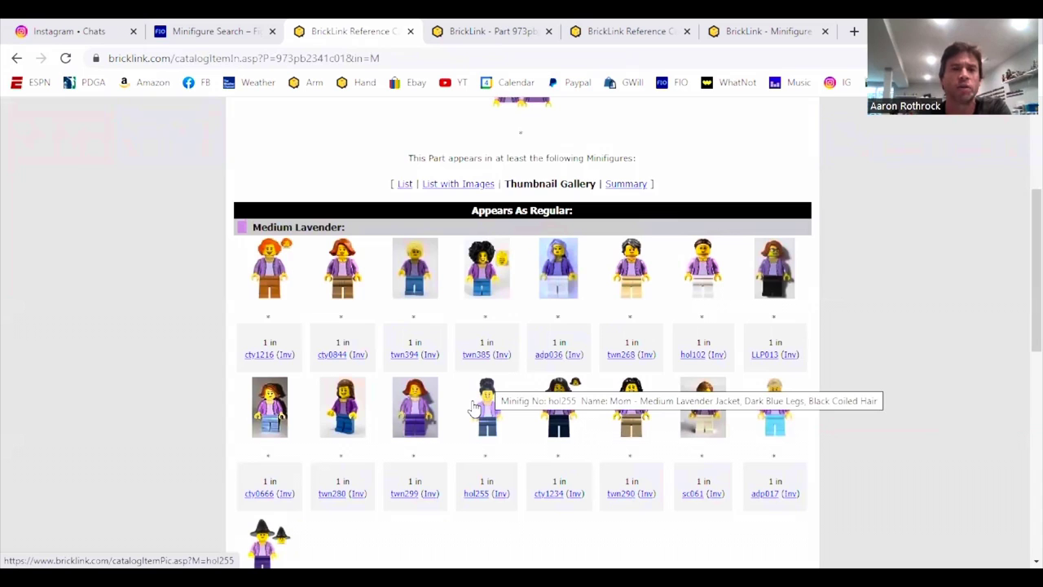
scroll(473, 407, "down", 1)
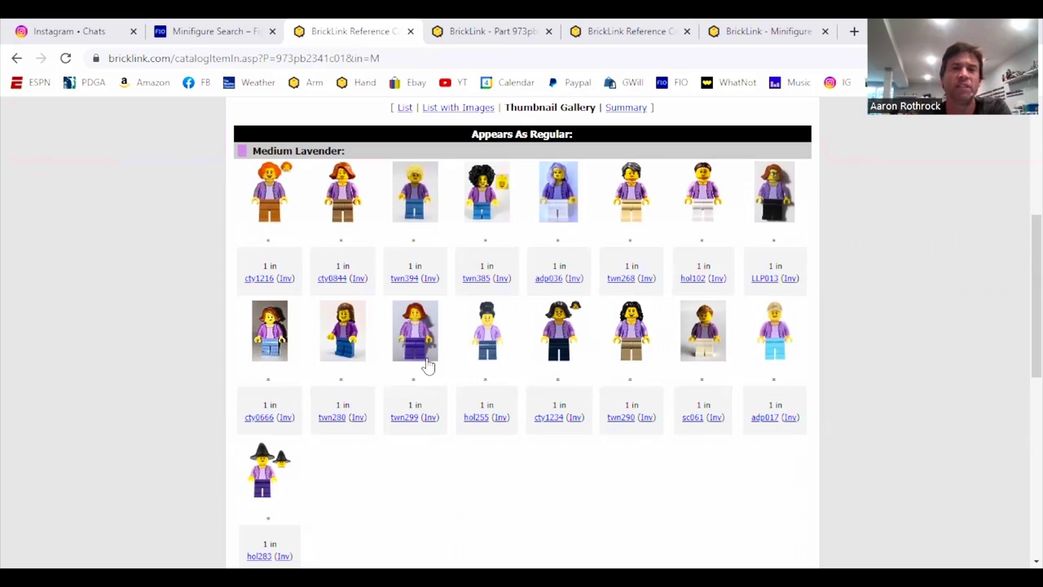
scroll(430, 351, "up", 4)
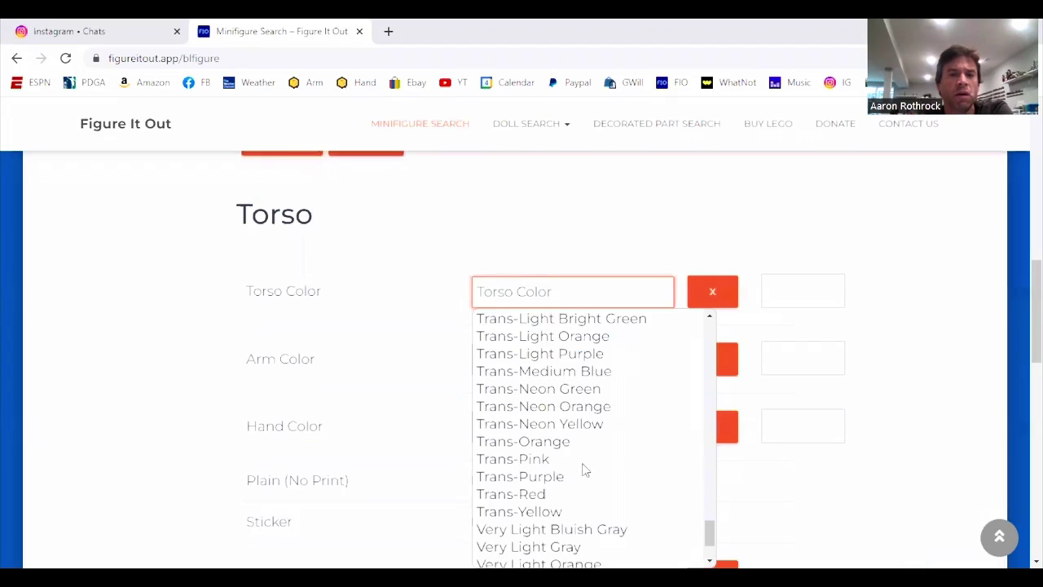
Set both the torso color and the arm color to White in the minifigure search form
scroll(574, 489, "down", 1)
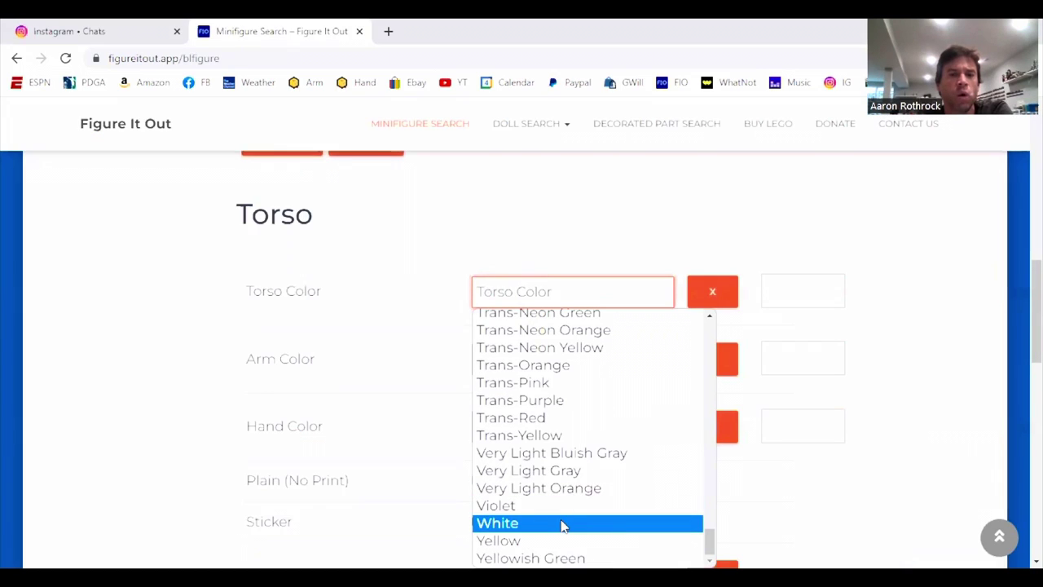
key("Tab")
scroll(706, 350, "down", 1)
scroll(705, 361, "up", 1)
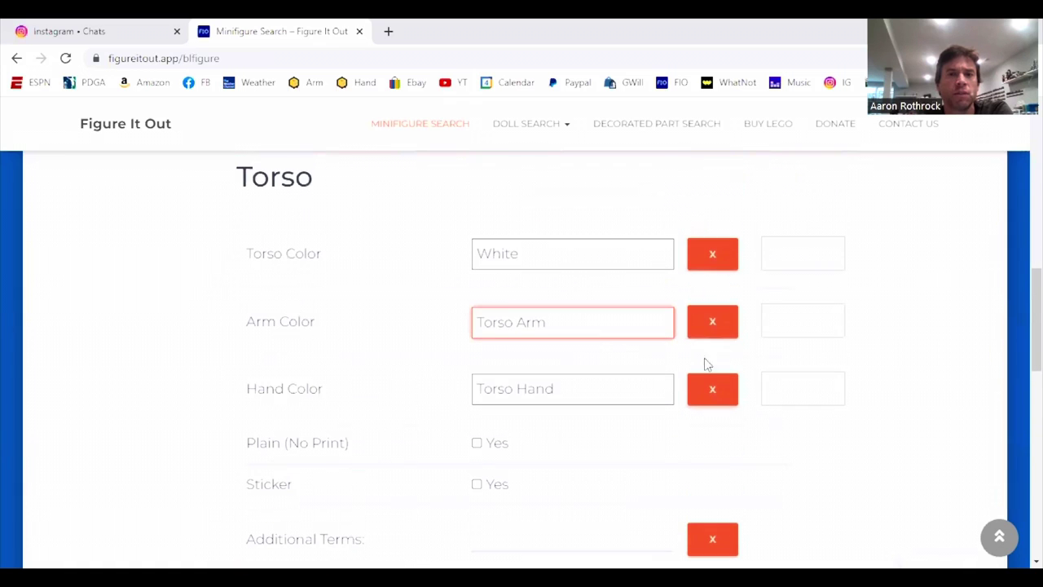
left_click(549, 326)
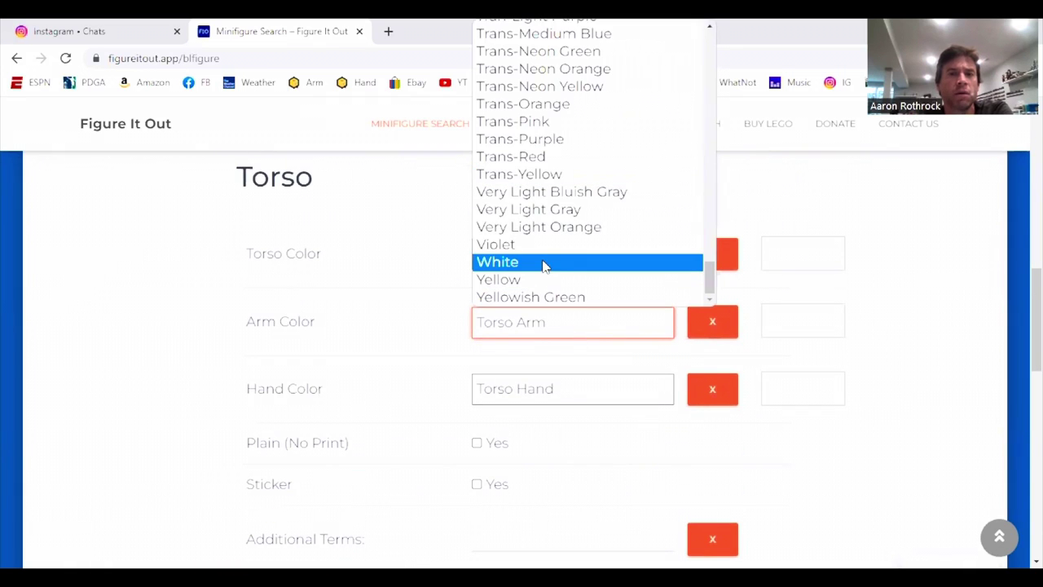
left_click(542, 265)
Set the torso's hand color to Black, run the search and look through the matching white torsos
left_click(554, 389)
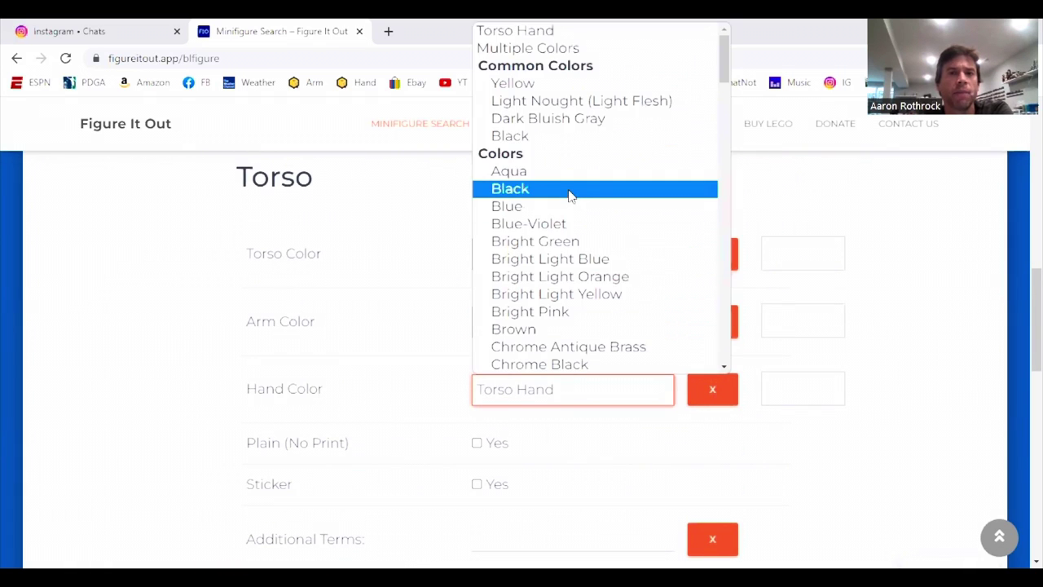
left_click(571, 189)
scroll(308, 437, "down", 1)
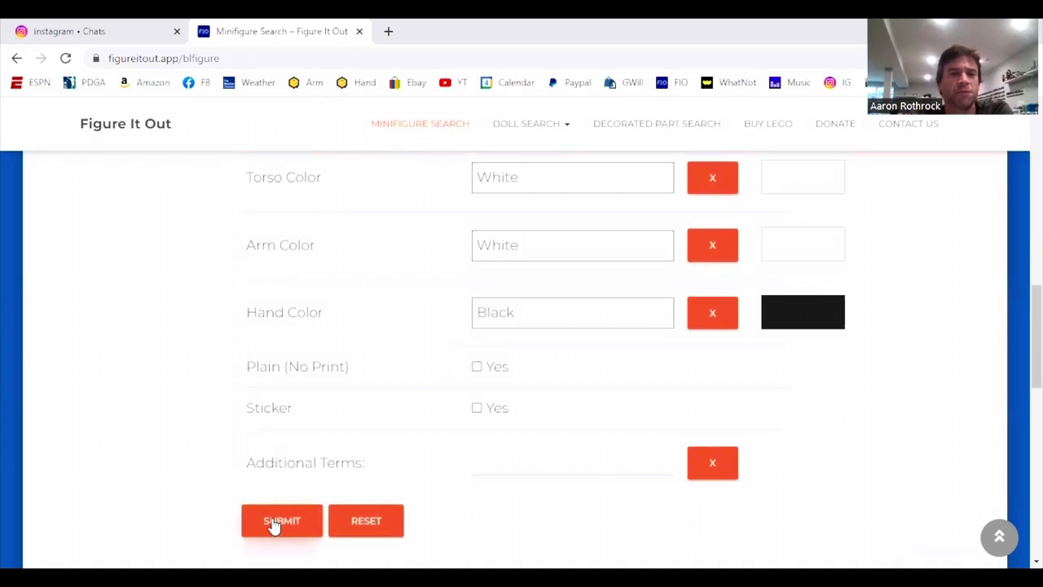
left_click(272, 526)
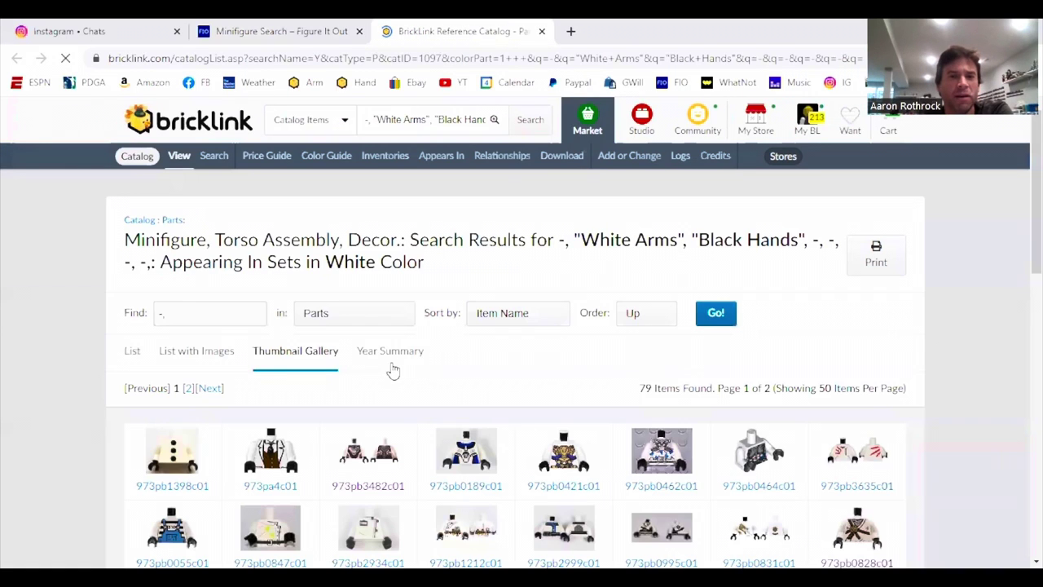
scroll(471, 353, "down", 2)
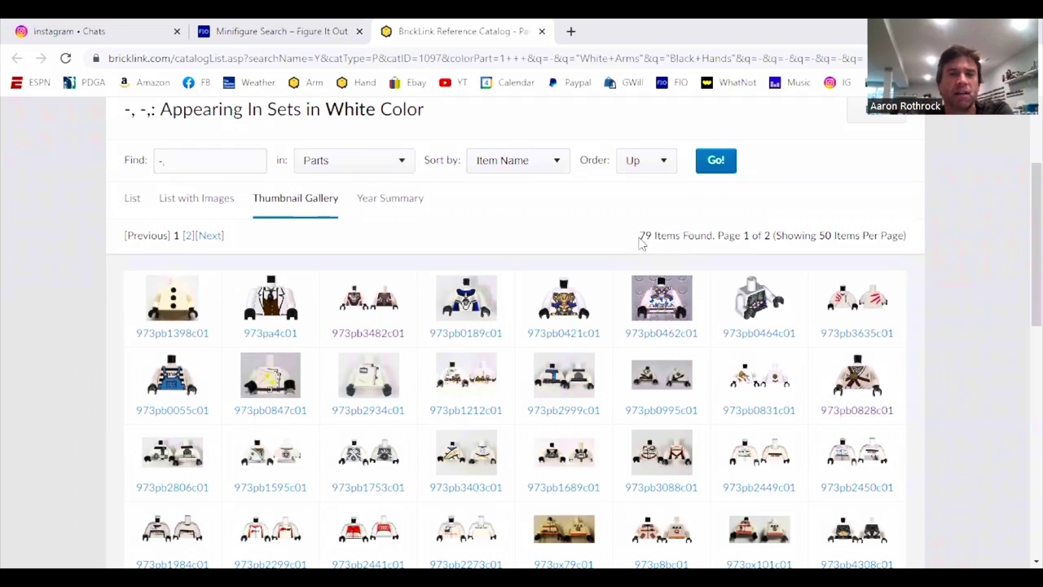
scroll(481, 304, "down", 4)
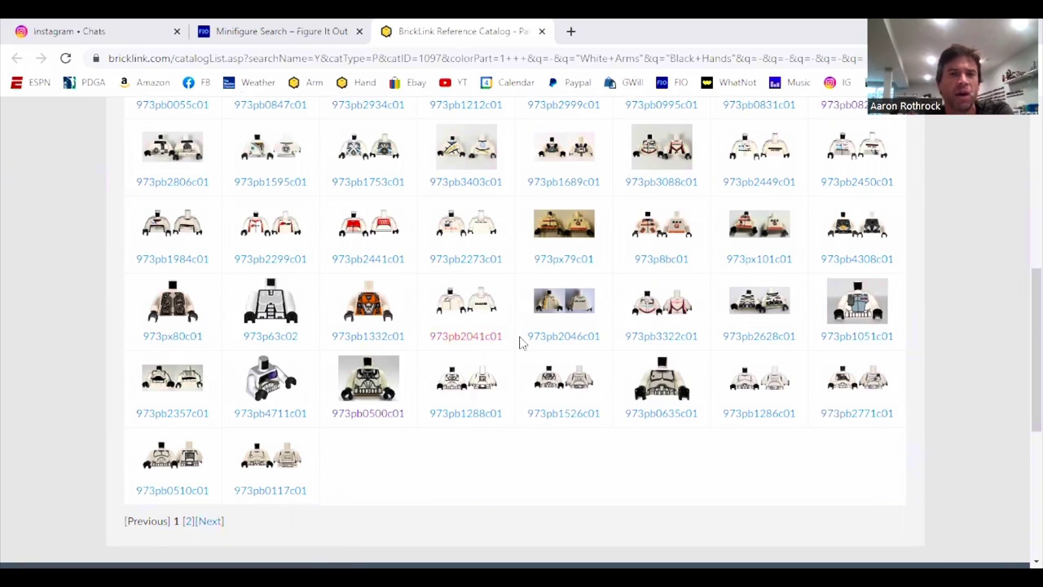
scroll(512, 351, "up", 6)
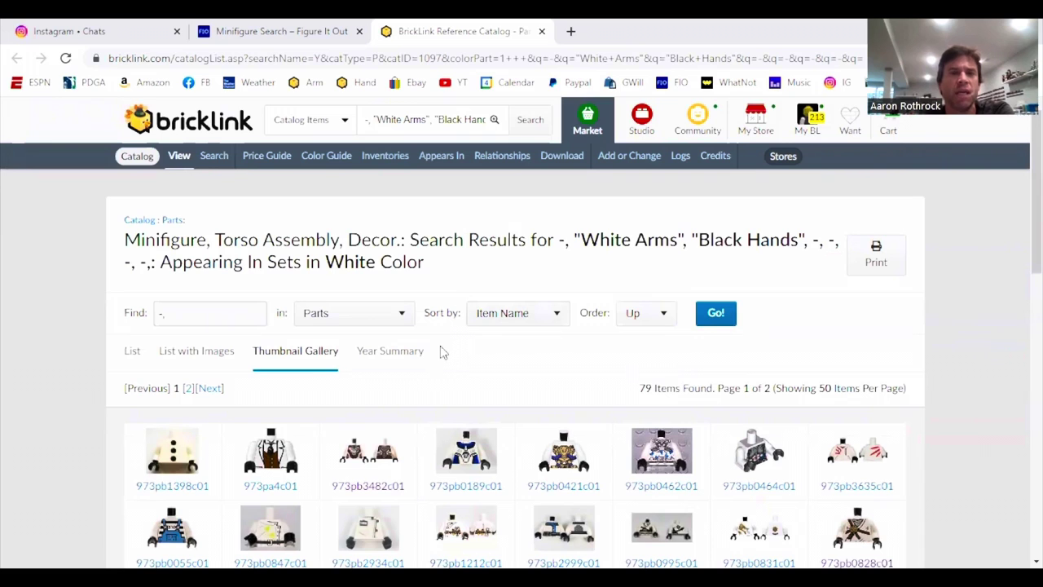
Repeat the torso search with the additional term "star wars", and return to the search form
left_click(277, 32)
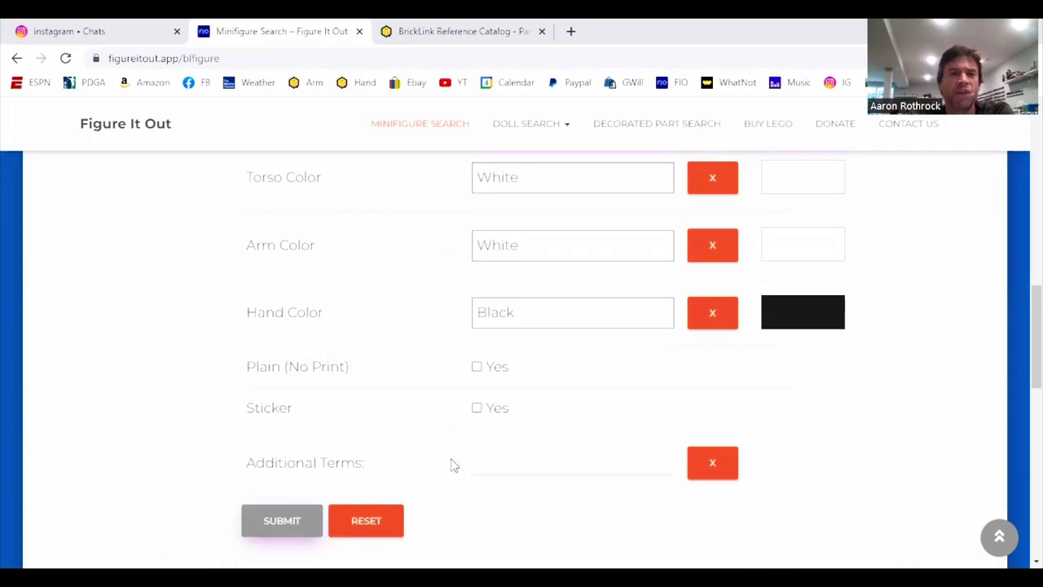
left_click(493, 462)
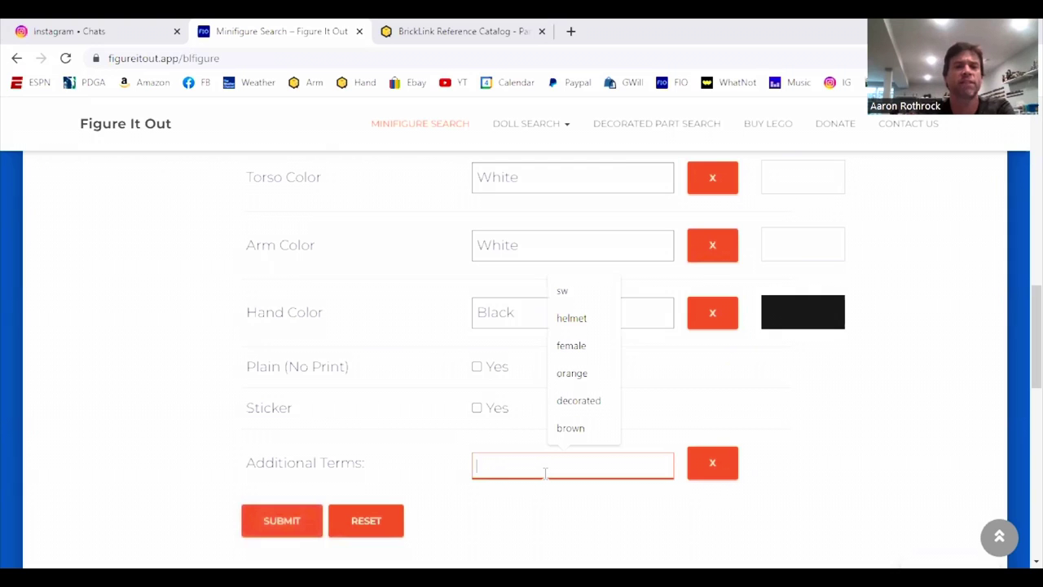
type("star wars")
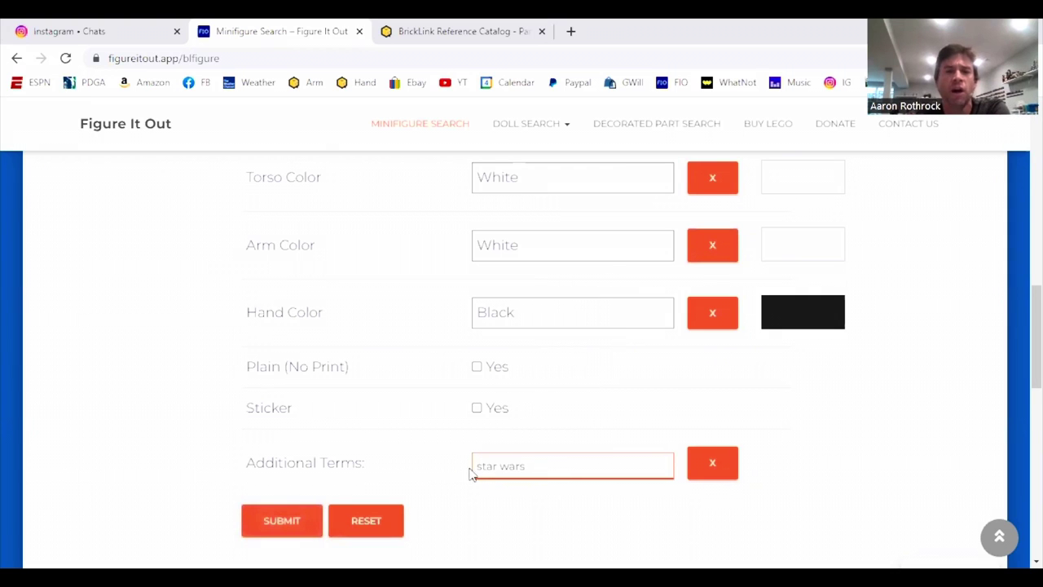
left_click(423, 464)
left_click(284, 522)
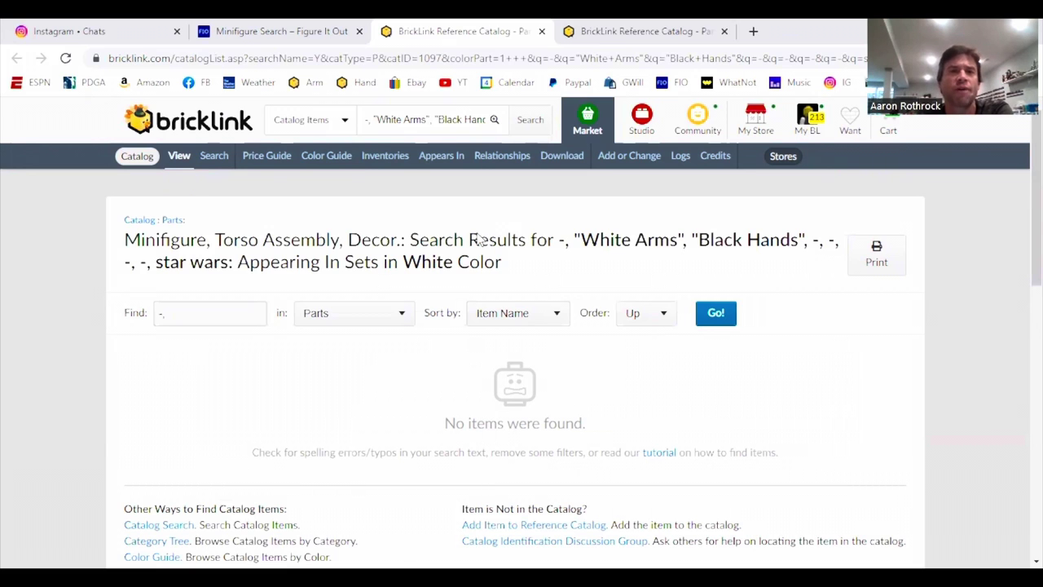
left_click(334, 33)
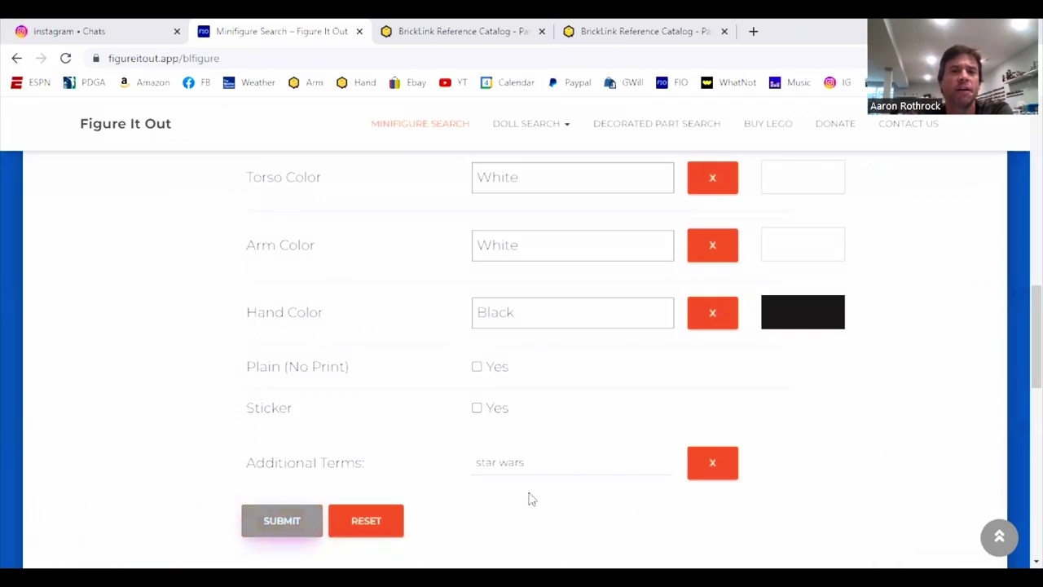
Replace the torso's additional term with "sw", run the search and look through the matching white torsos
triple_click(500, 464)
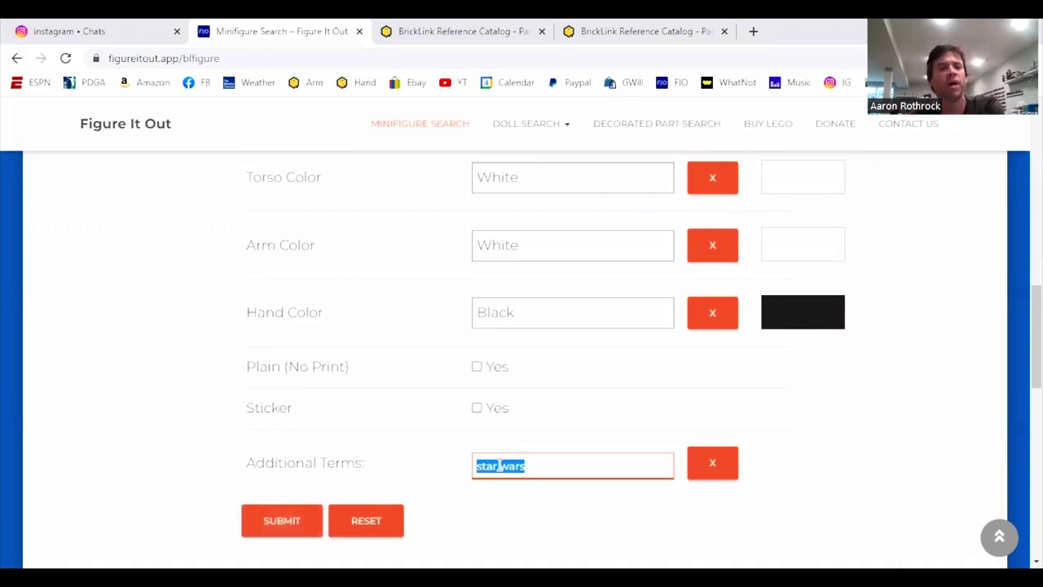
type("sw")
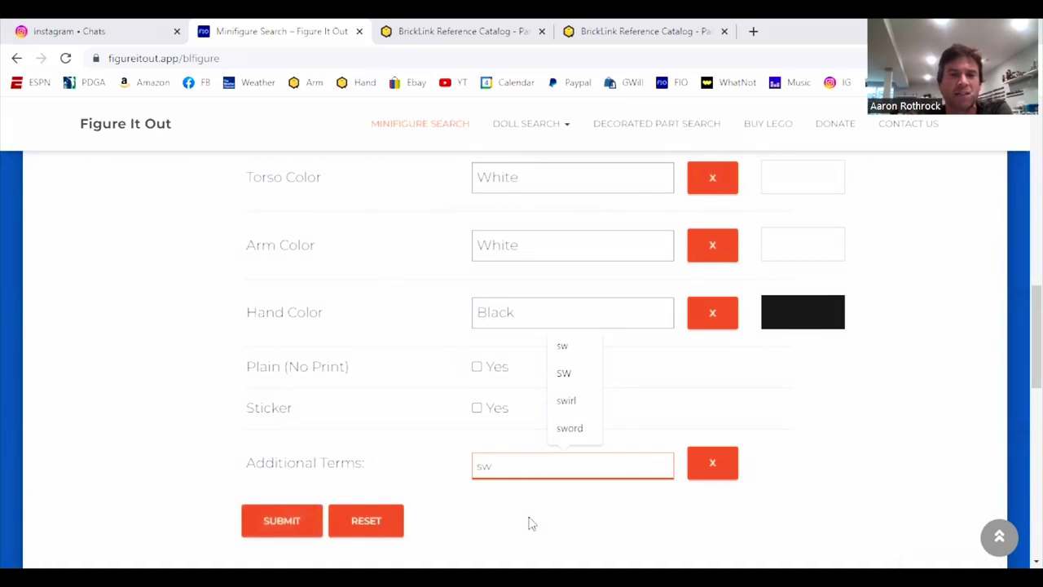
left_click(504, 491)
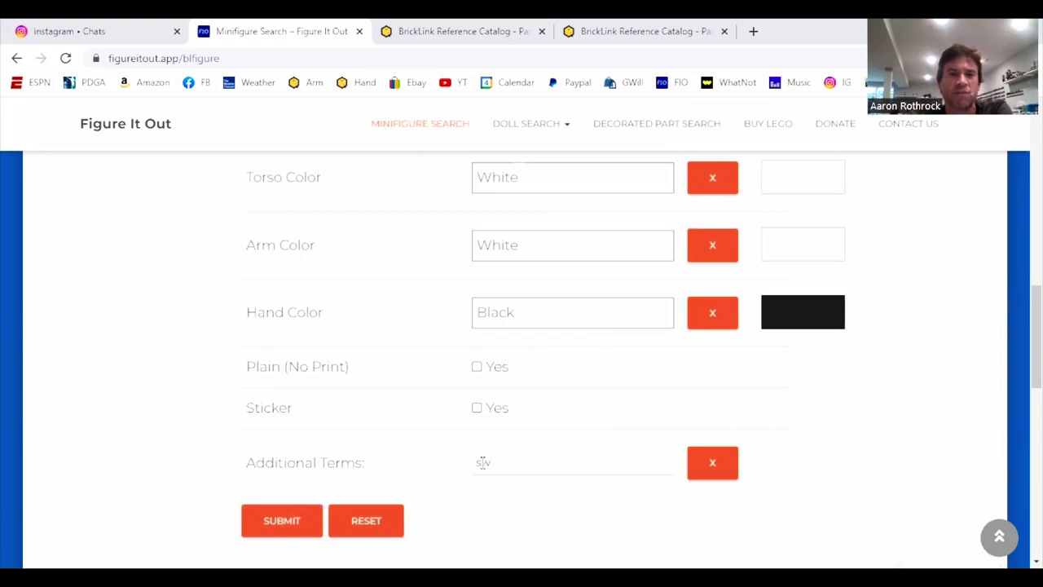
left_click(283, 524)
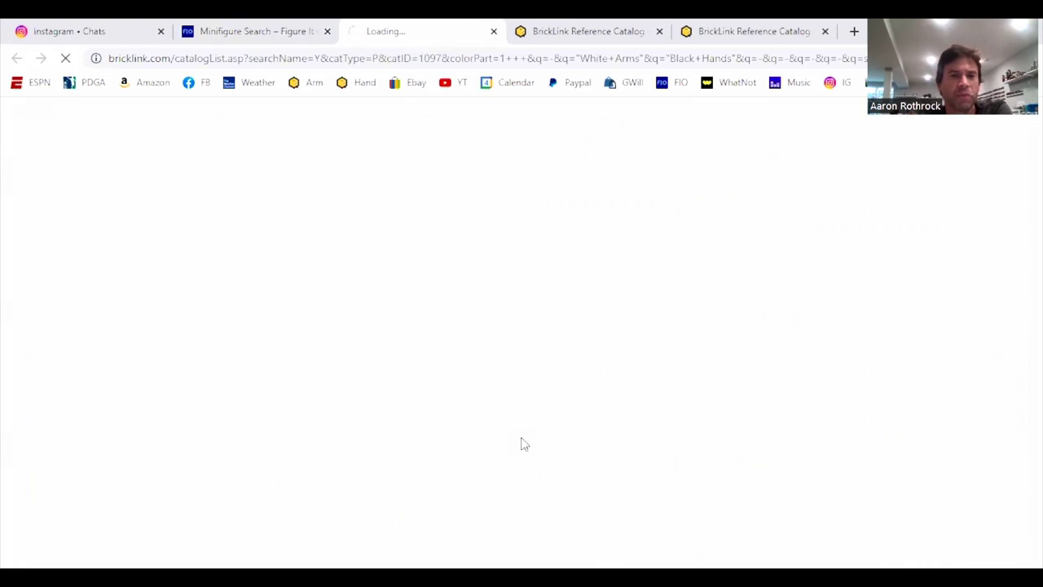
scroll(525, 408, "down", 2)
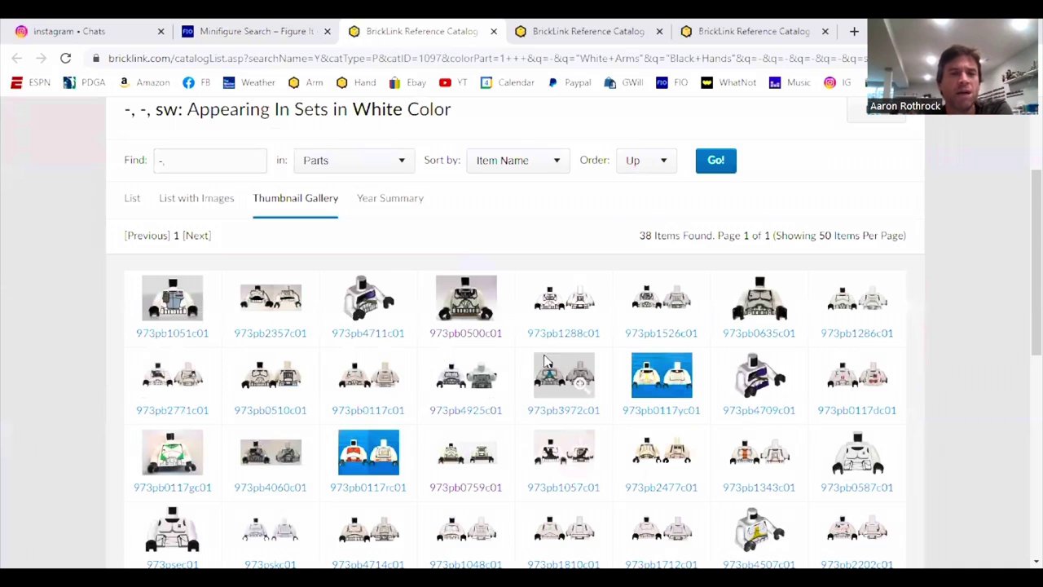
scroll(507, 377, "down", 1)
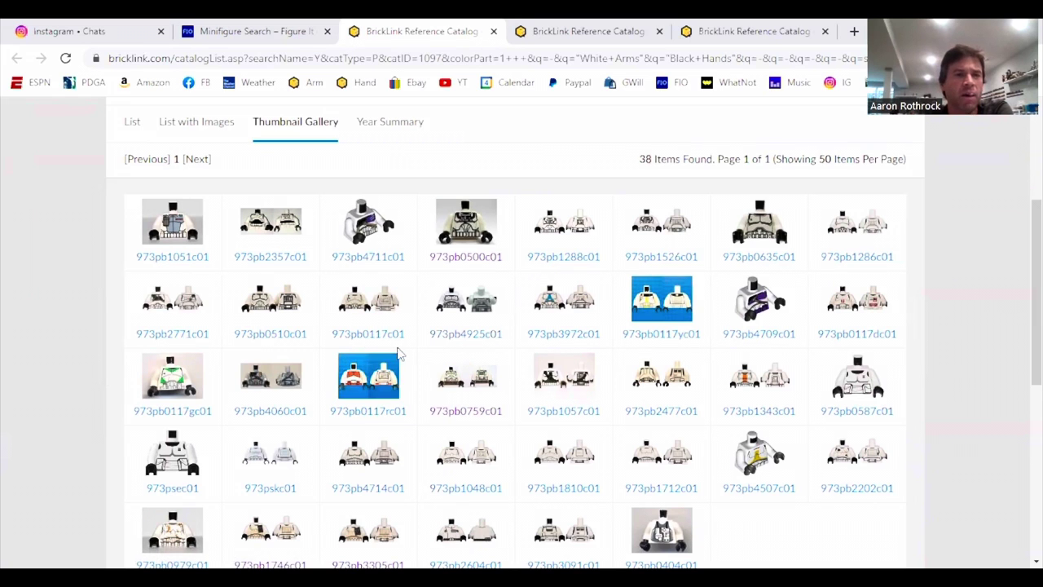
scroll(440, 366, "down", 1)
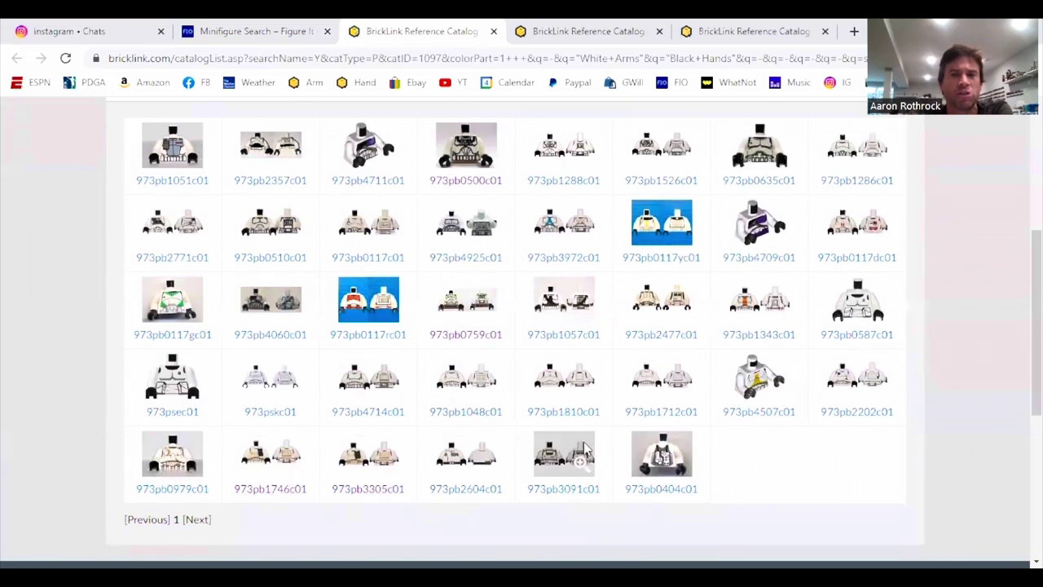
Open the orange-striped Republic Trooper torso 973pb1343c01 and go through its list of minifigures to the page of sw0444
left_click(747, 342)
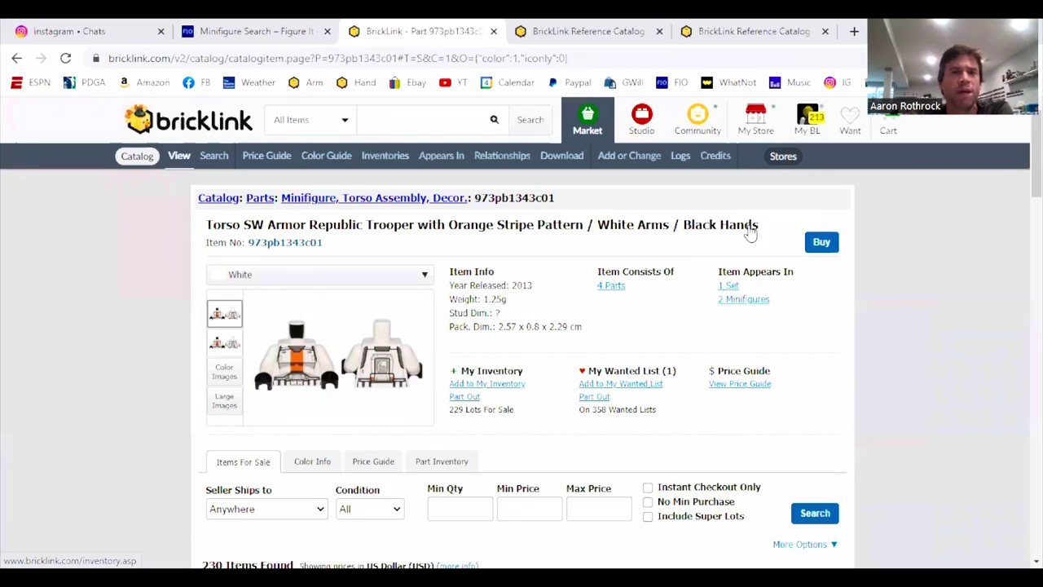
key("alt+Left")
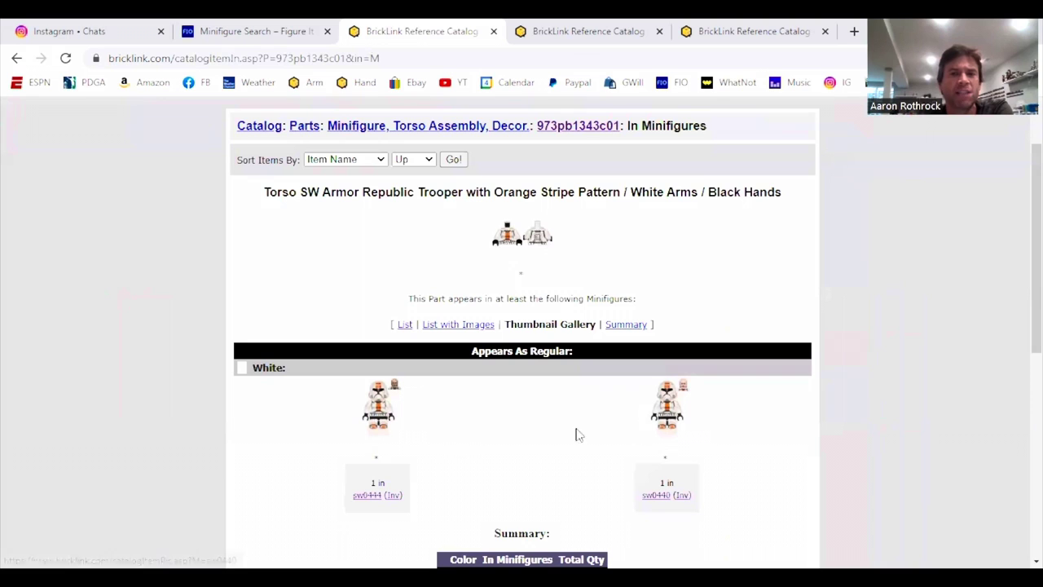
left_click(363, 495)
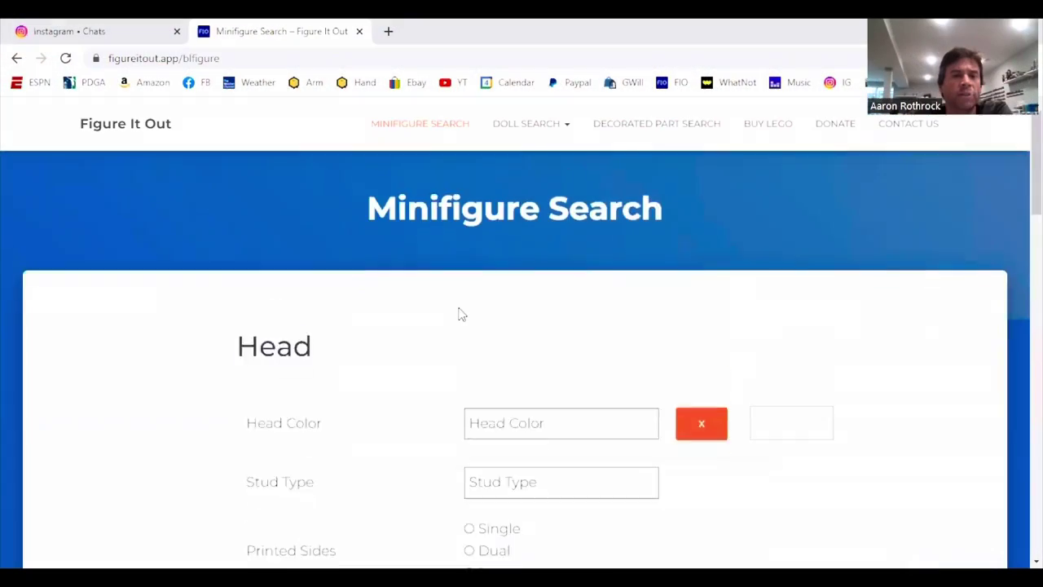
Set the torso color to Green in the torso section of the minifigure search form
scroll(458, 310, "down", 5)
scroll(468, 315, "down", 4)
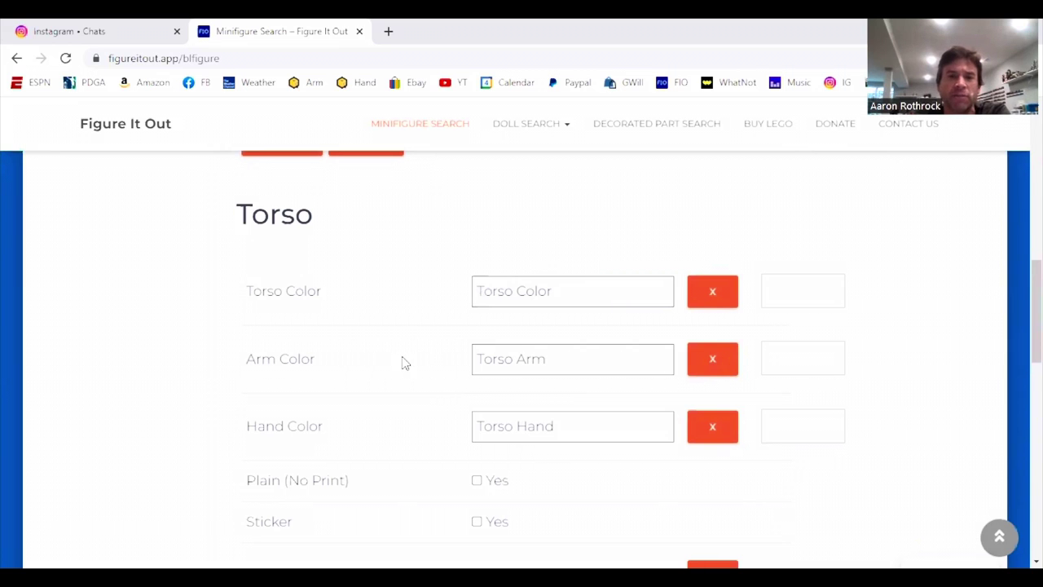
scroll(405, 364, "down", 1)
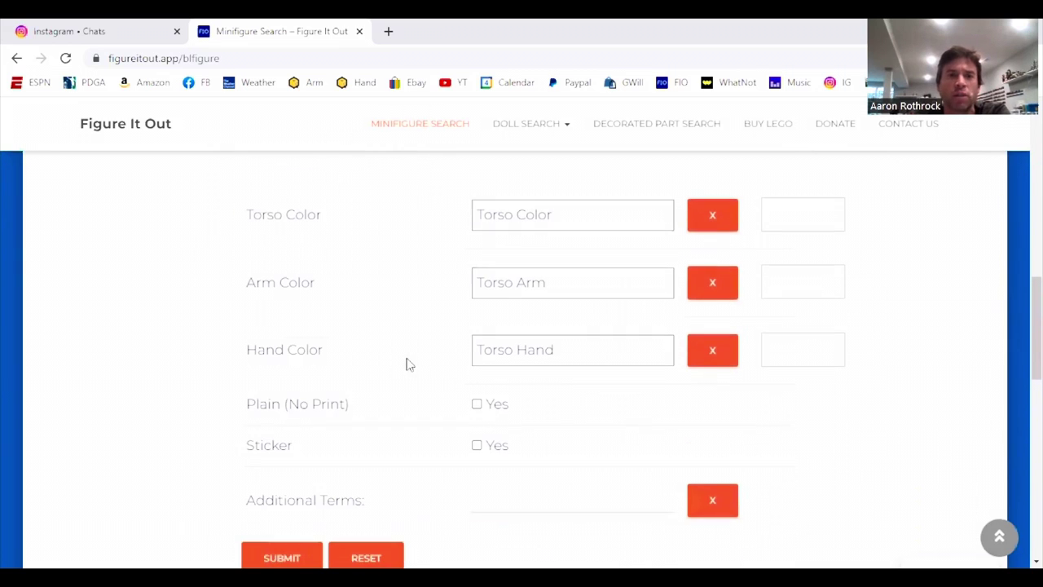
left_click(531, 222)
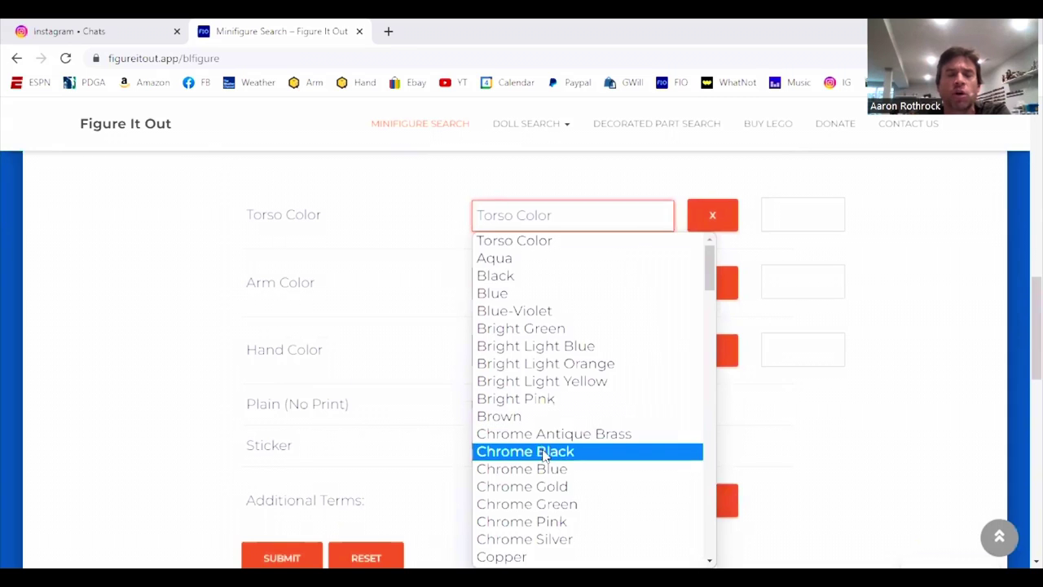
scroll(546, 449, "down", 3)
scroll(551, 412, "down", 4)
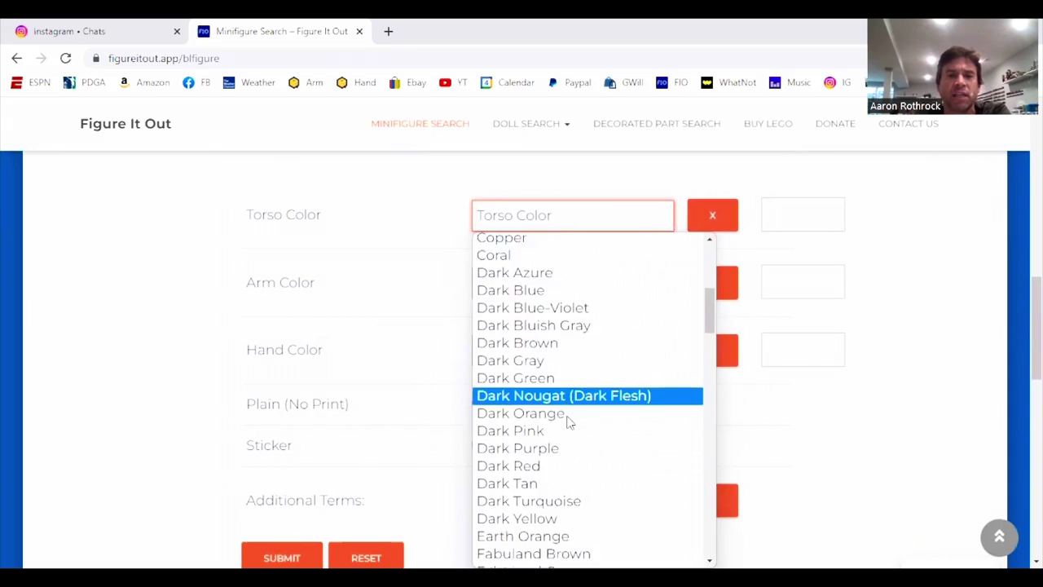
left_click(551, 392)
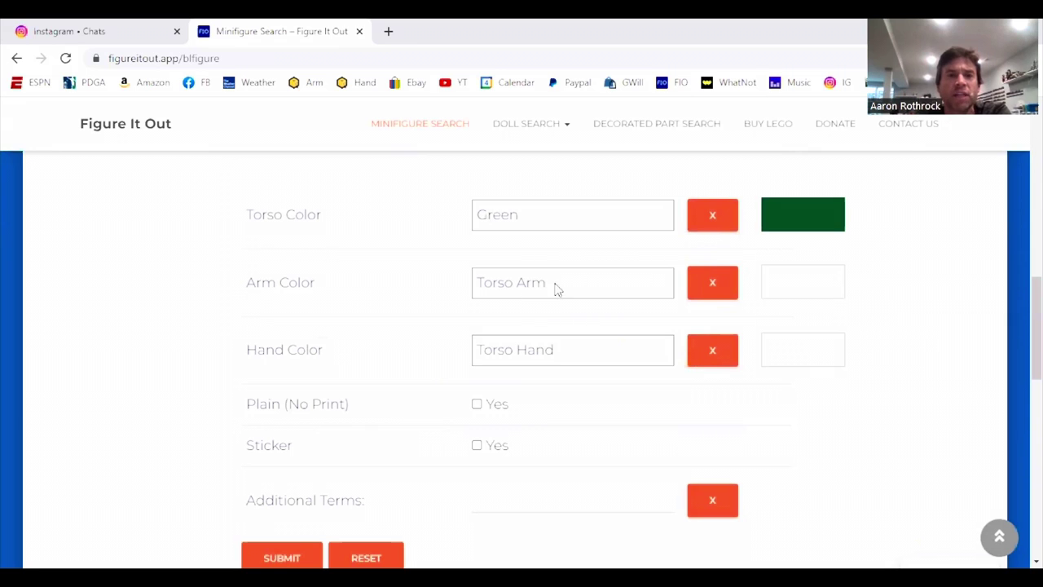
Set the torso's hand color to Yellow, run the search and look through the matching green torsos
left_click(531, 359)
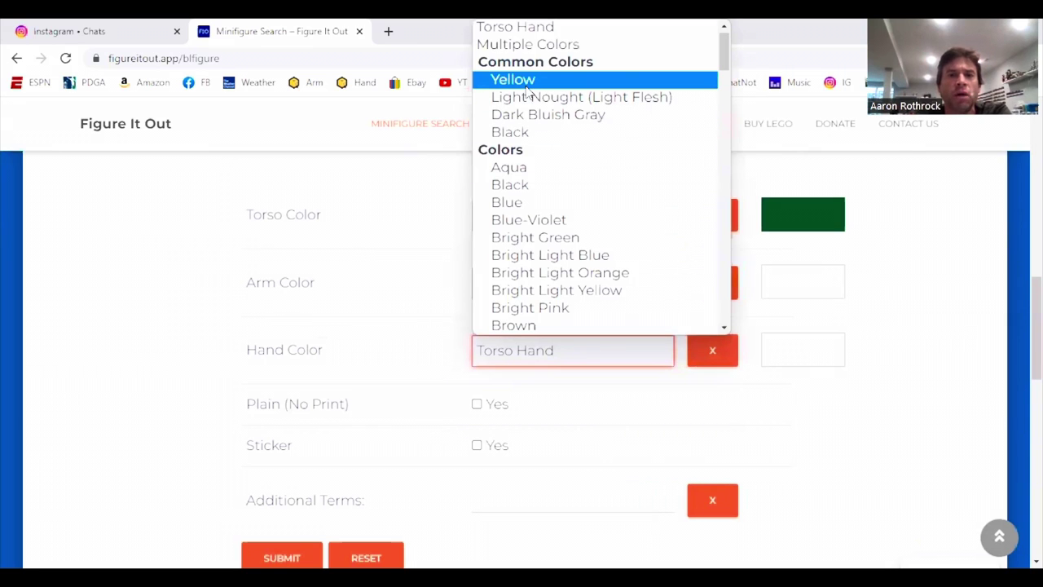
key("Return")
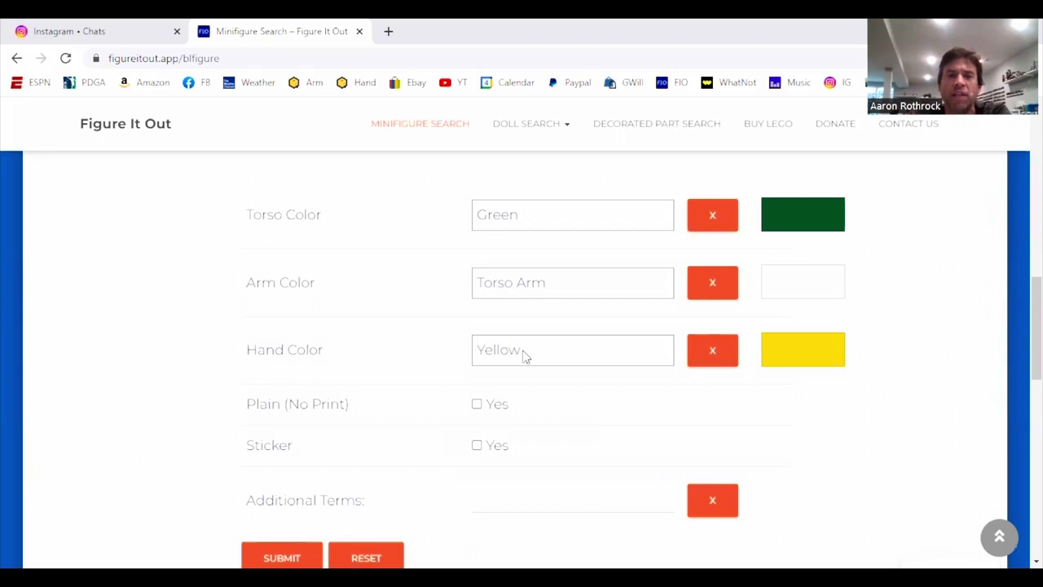
left_click(284, 556)
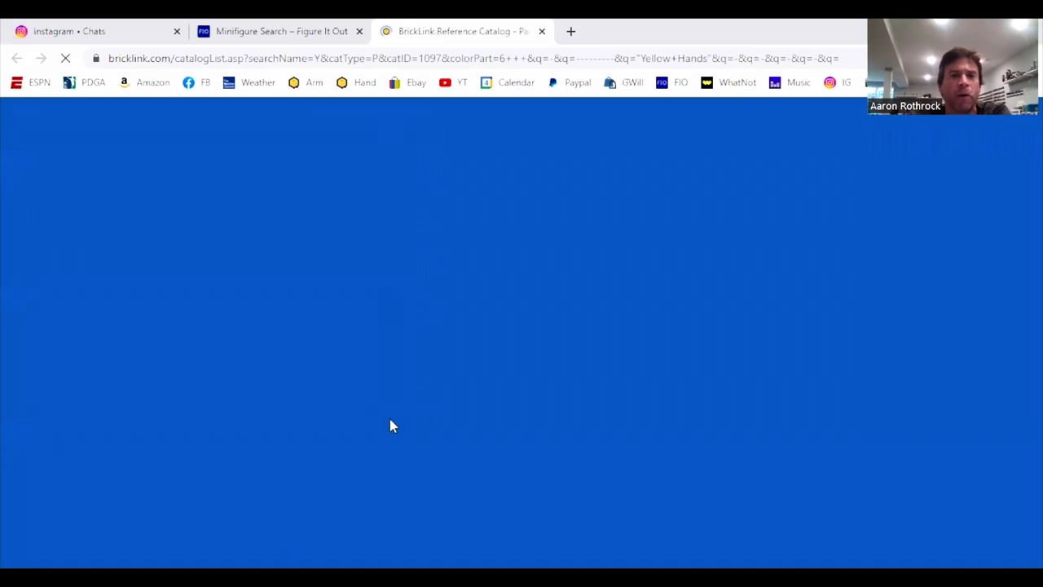
scroll(437, 392, "down", 3)
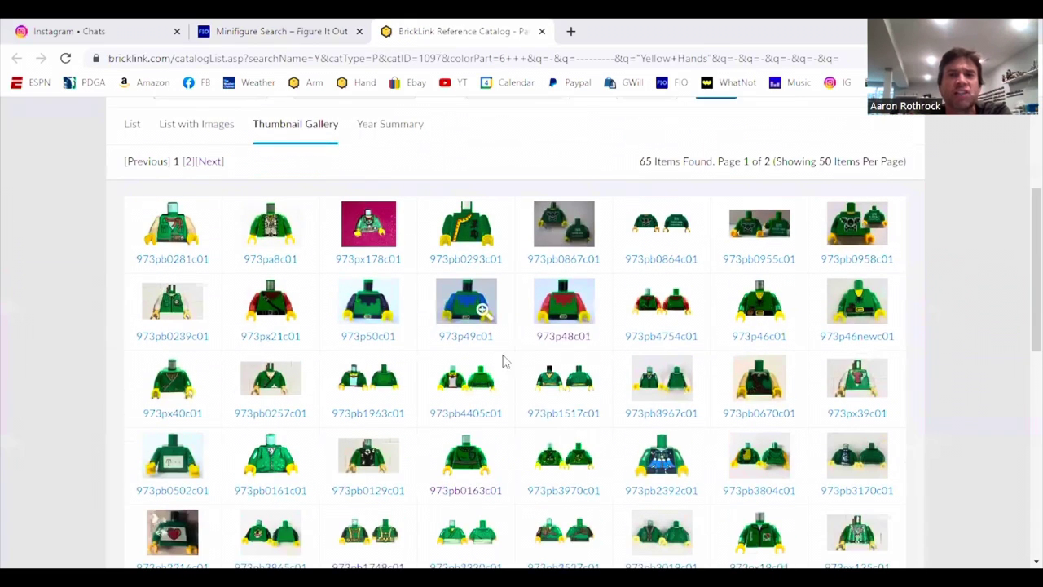
scroll(657, 200, "up", 1)
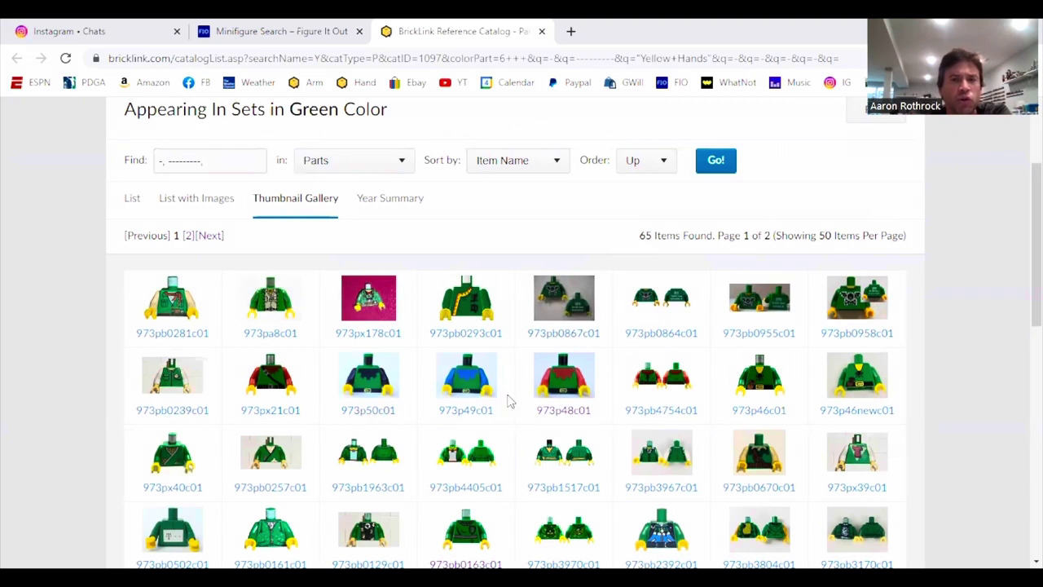
scroll(737, 412, "down", 1)
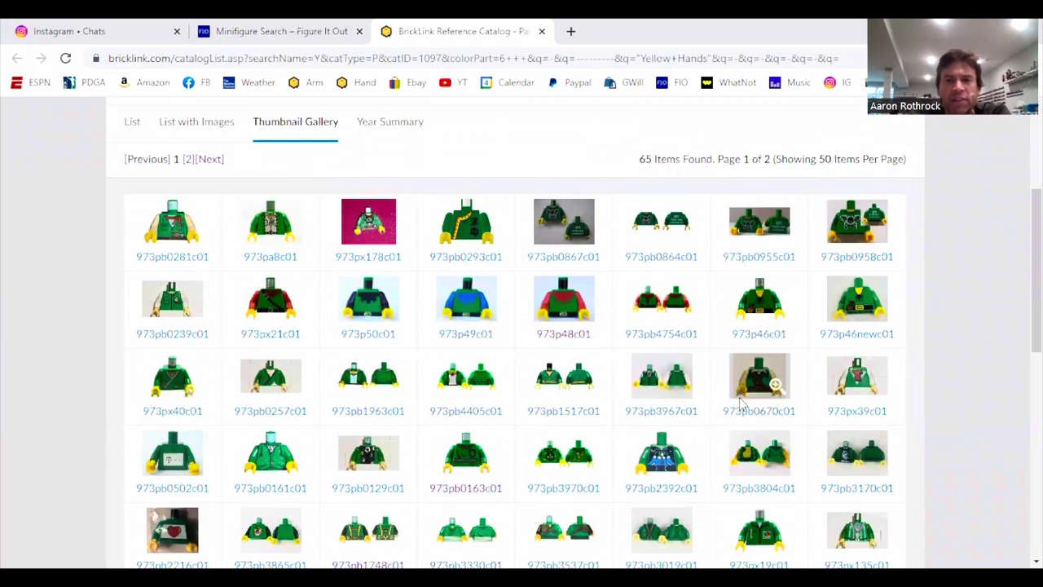
scroll(600, 415, "down", 2)
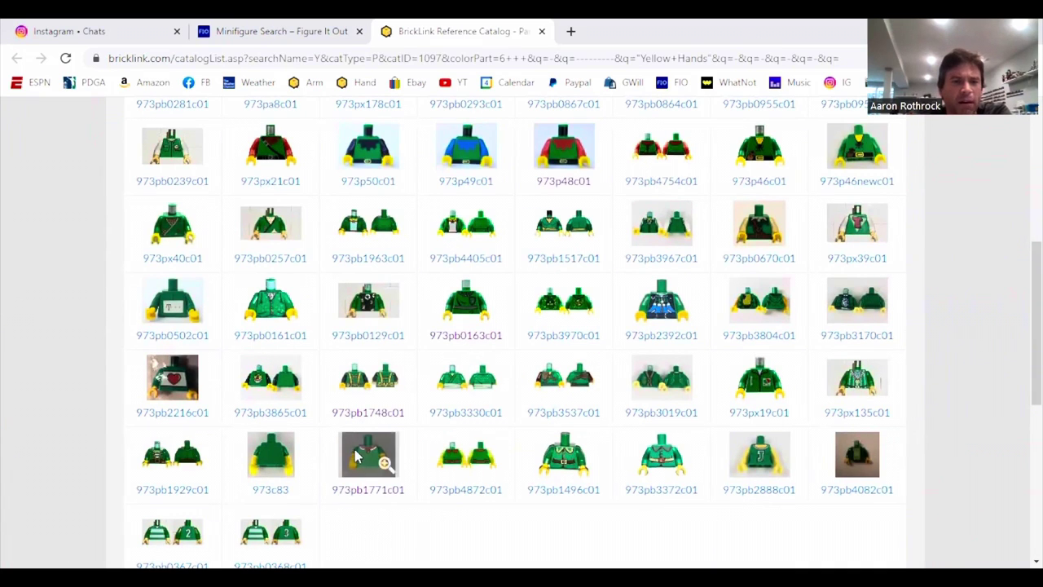
scroll(358, 460, "down", 1)
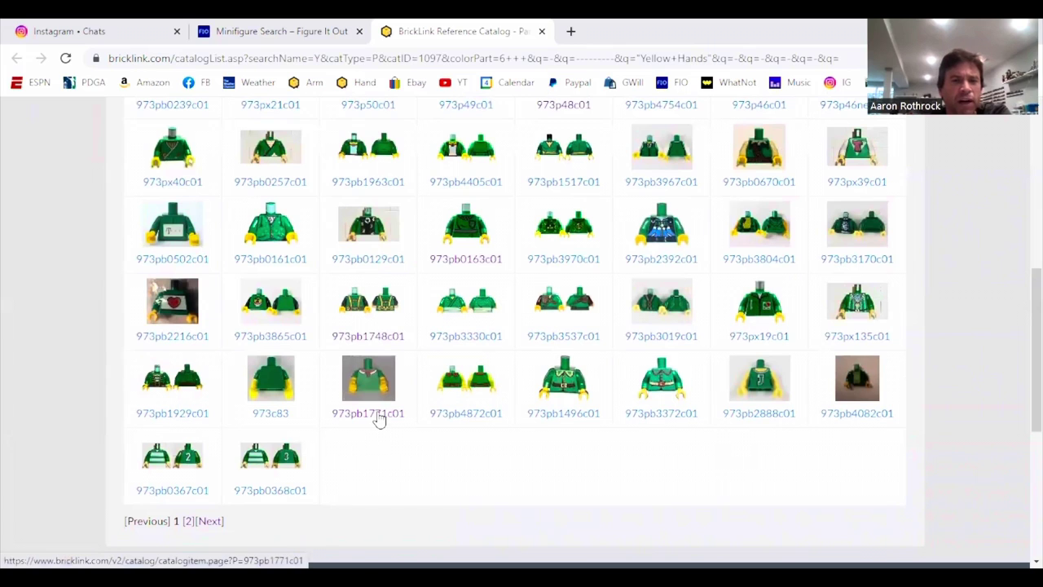
Open the green polo shirt torso 973pb1771c01 and go through its list of minifigures to the page of col189
left_click(378, 417)
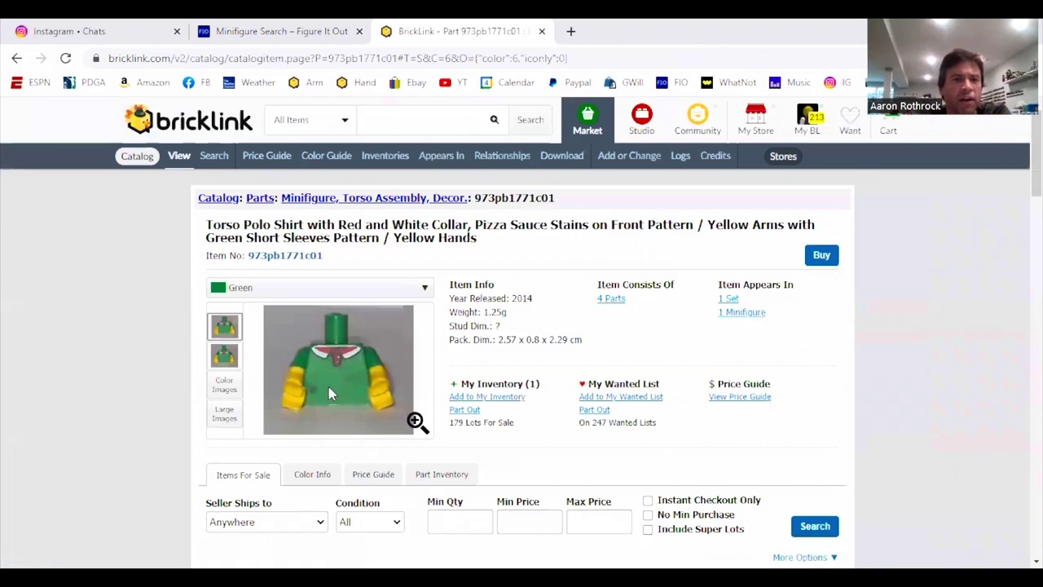
left_click(751, 317)
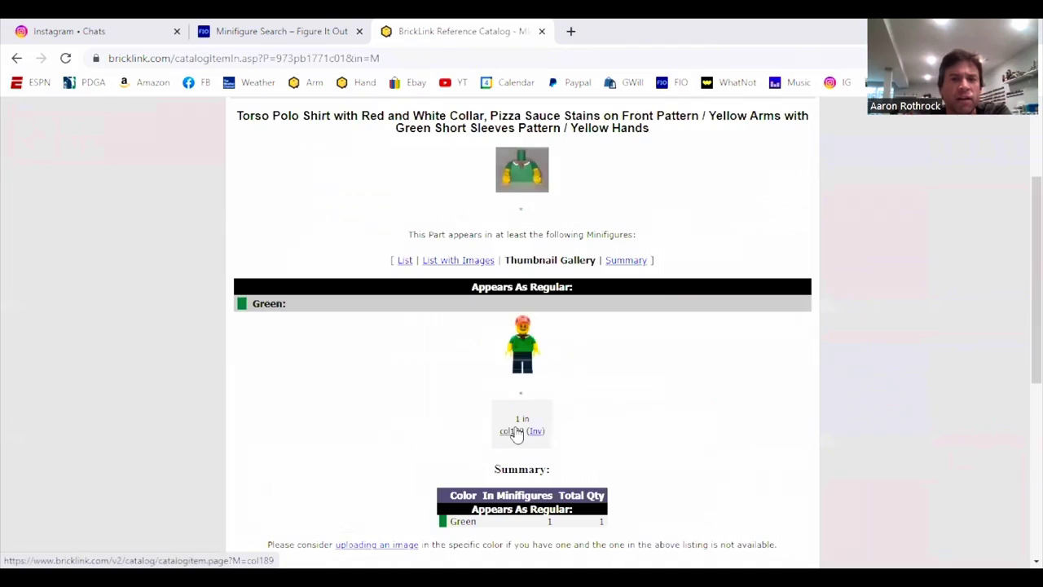
left_click(513, 432)
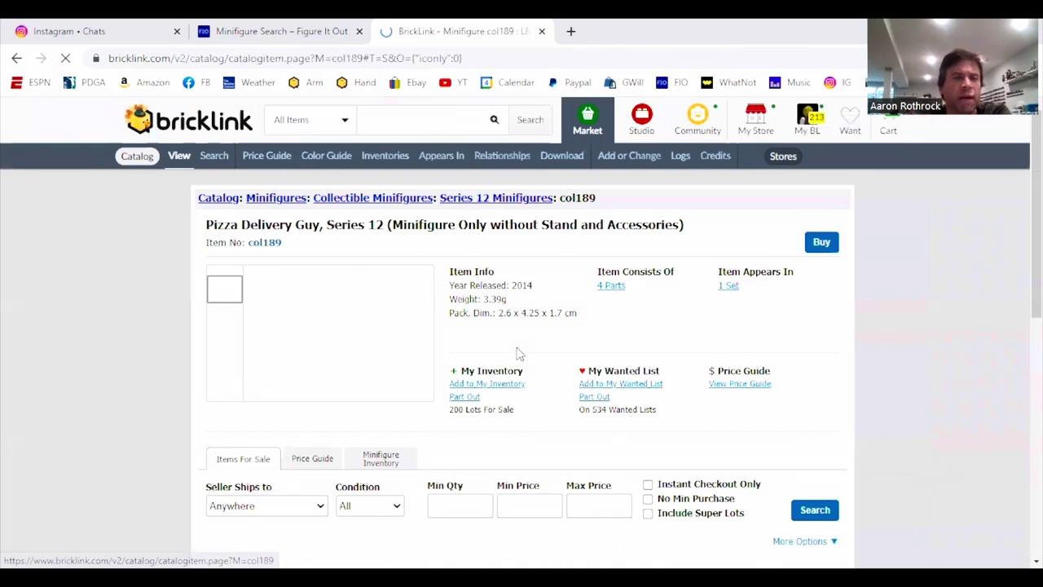